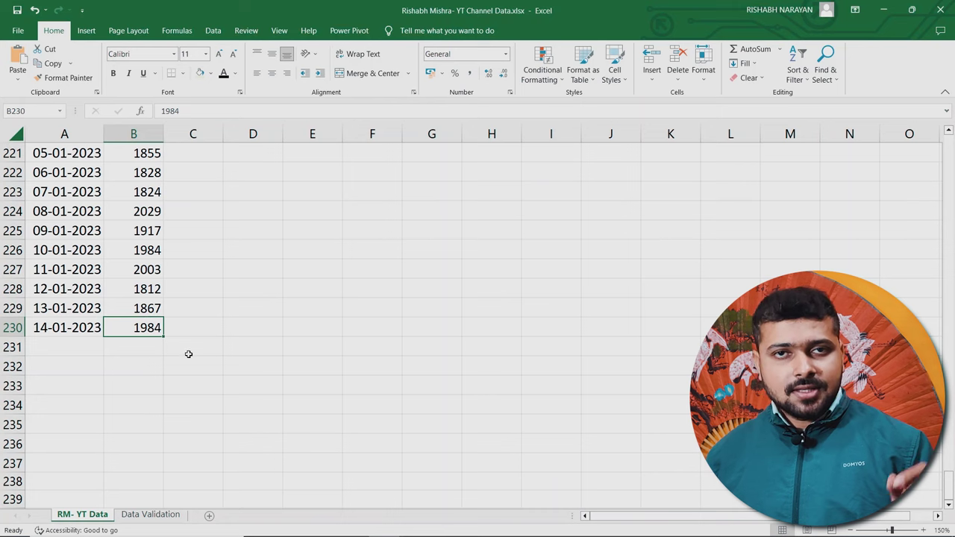
Examine the empty rows below the views data and the actual dates, views and blank forecast area on the Data Validation sheet
{"action": "left_click", "coordinate": [78, 344]}
{"action": "left_click_drag", "start_coordinate": [79, 344], "coordinate": [75, 426]}
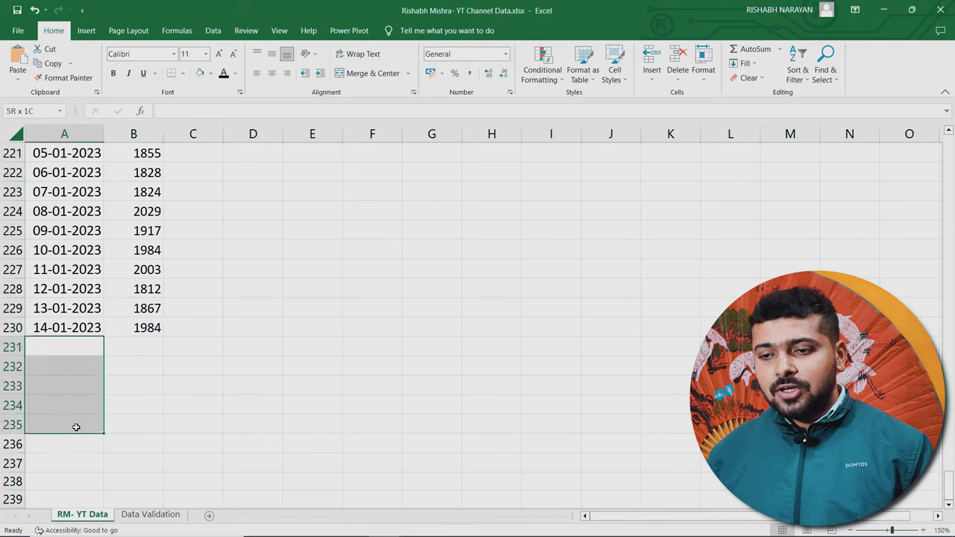
{"action": "left_click", "coordinate": [138, 344]}
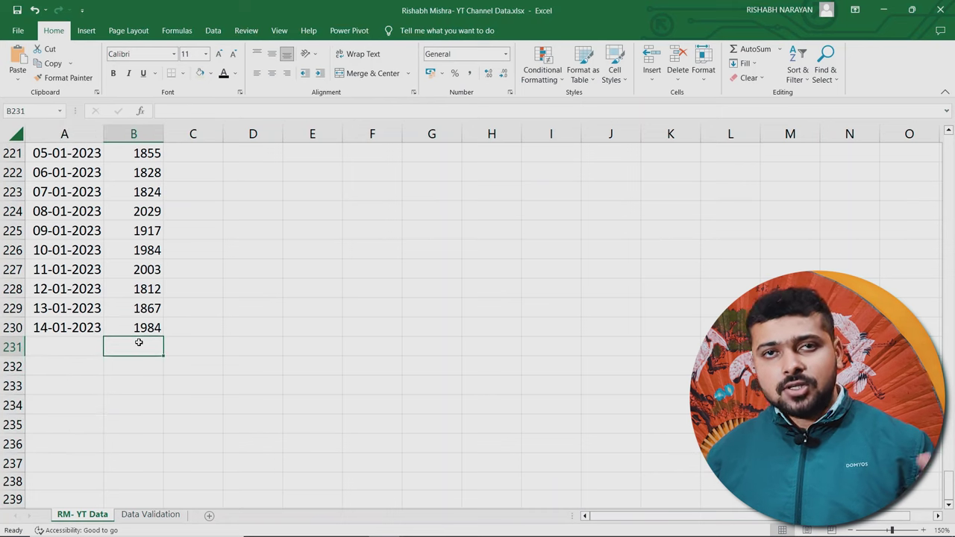
{"action": "left_click", "coordinate": [152, 515]}
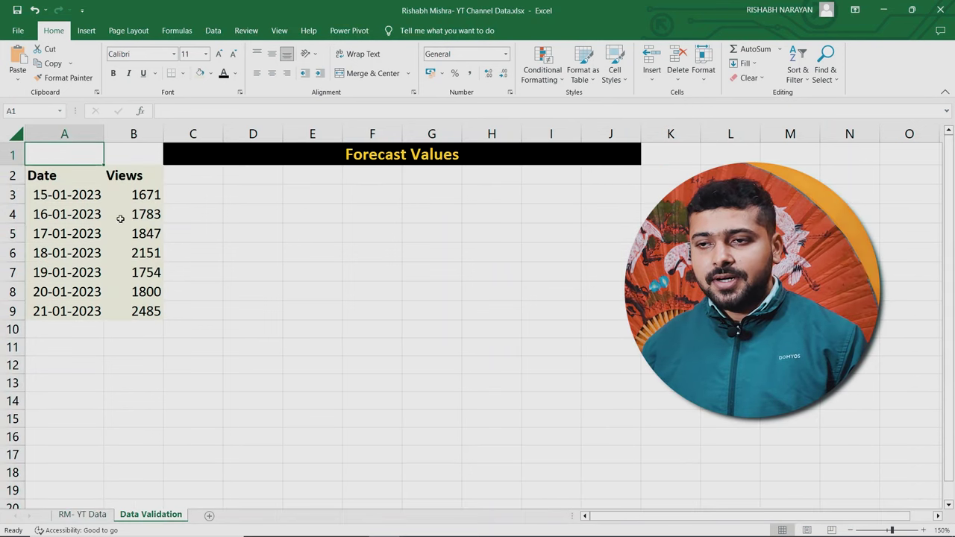
{"action": "left_click_drag", "start_coordinate": [51, 179], "coordinate": [63, 294]}
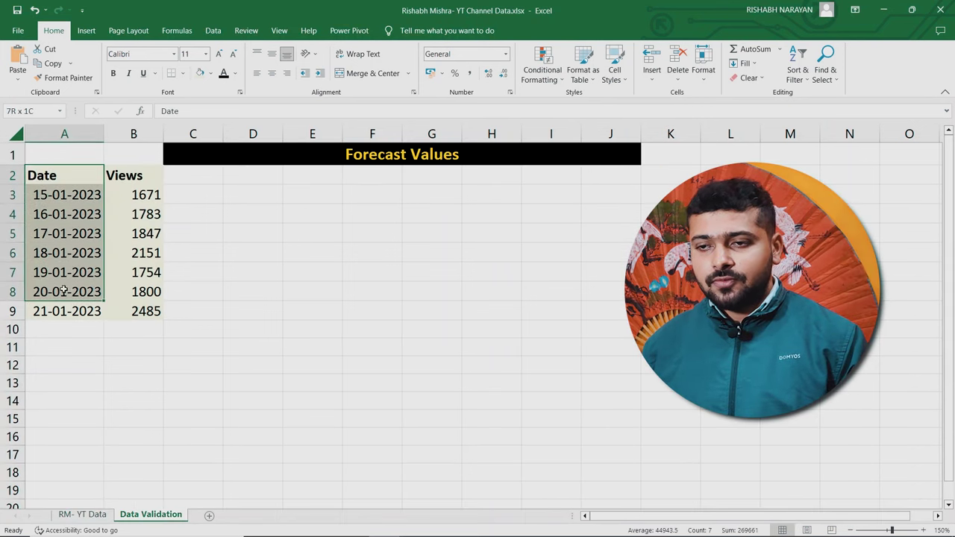
{"action": "left_click", "coordinate": [78, 211]}
{"action": "left_click_drag", "start_coordinate": [67, 198], "coordinate": [64, 330]}
{"action": "left_click_drag", "start_coordinate": [139, 209], "coordinate": [139, 306]}
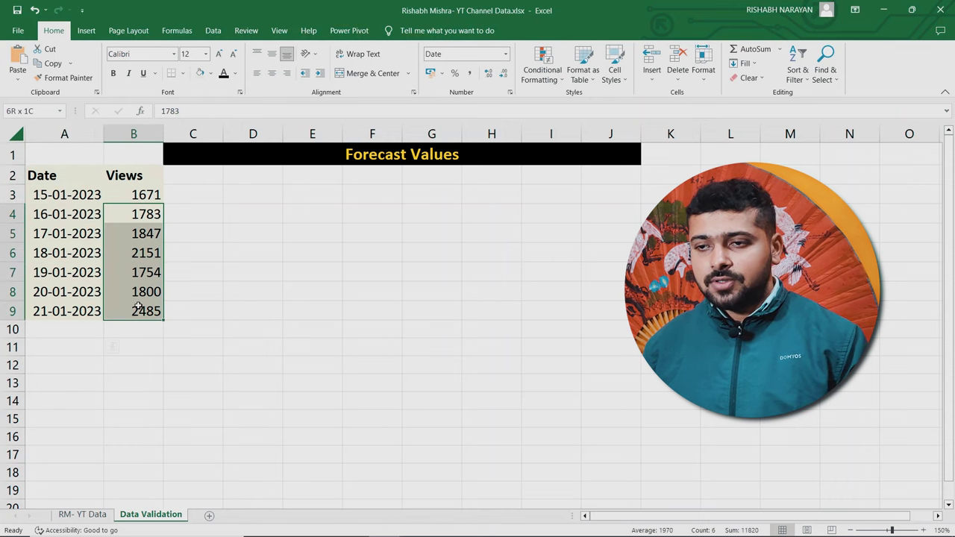
{"action": "left_click_drag", "start_coordinate": [192, 175], "coordinate": [603, 315]}
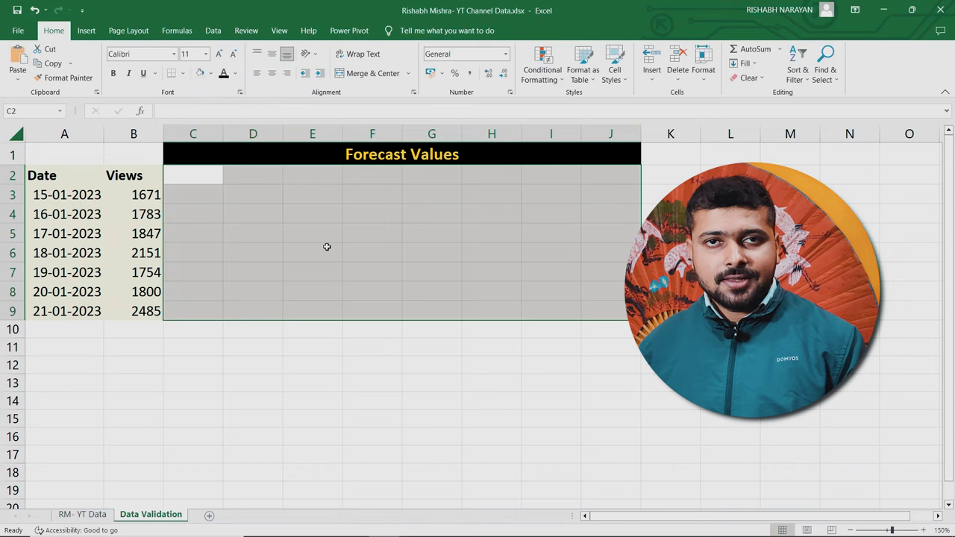
On the RM- YT Data sheet, extend the date series by one day to 15-01-2023 in A231
{"action": "left_click", "coordinate": [82, 515]}
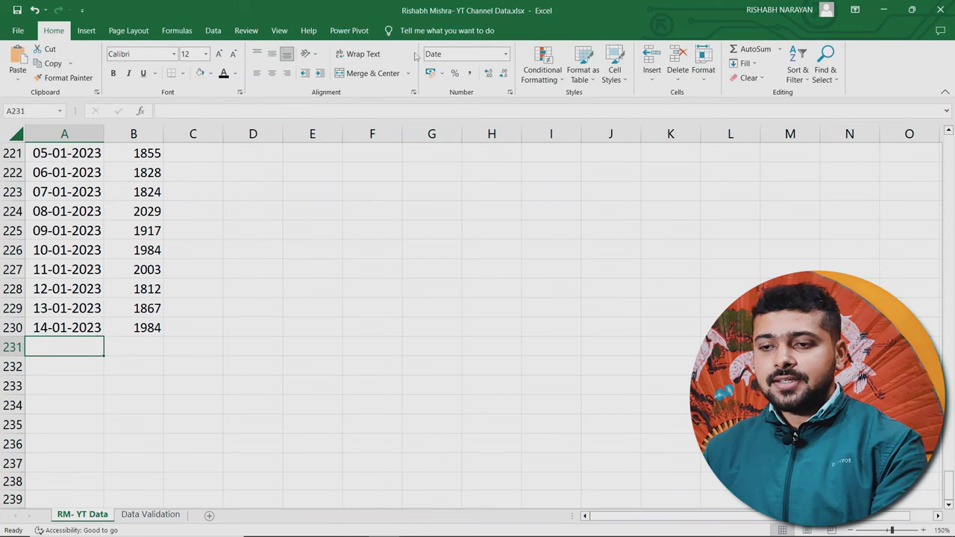
{"action": "key", "text": "Up"}
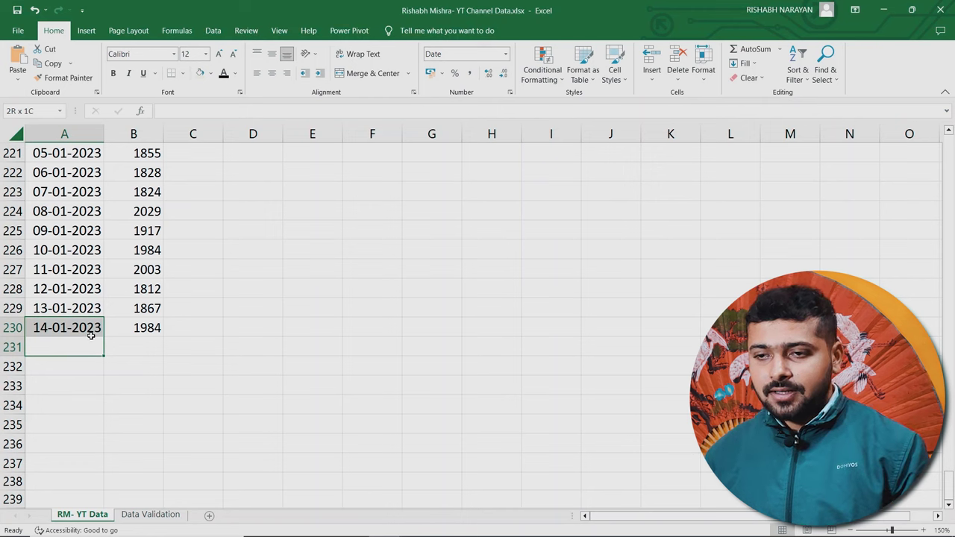
{"action": "left_click_drag", "start_coordinate": [104, 338], "coordinate": [106, 351]}
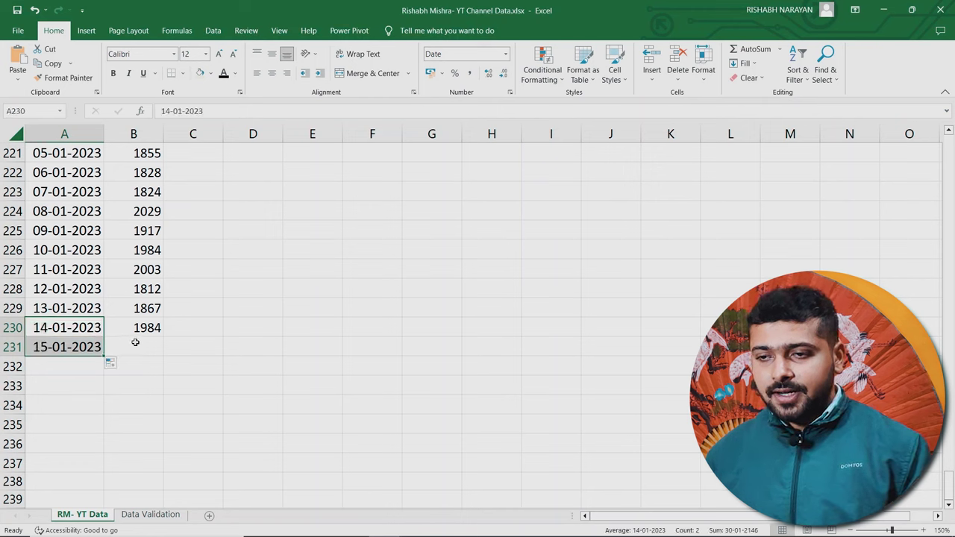
Start a FORECAST formula in B231 with the date in A231 as its x argument
{"action": "left_click", "coordinate": [134, 347]}
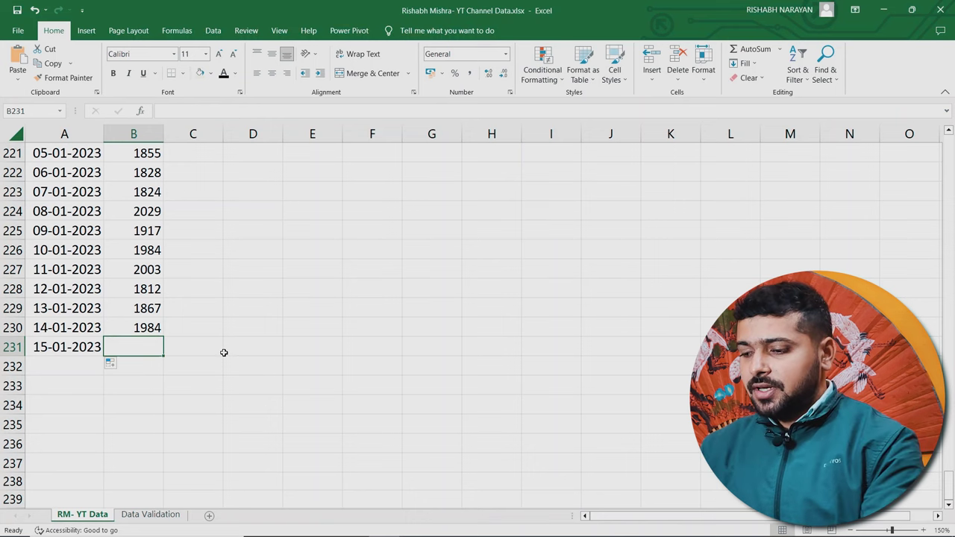
{"action": "type", "text": "=fore"}
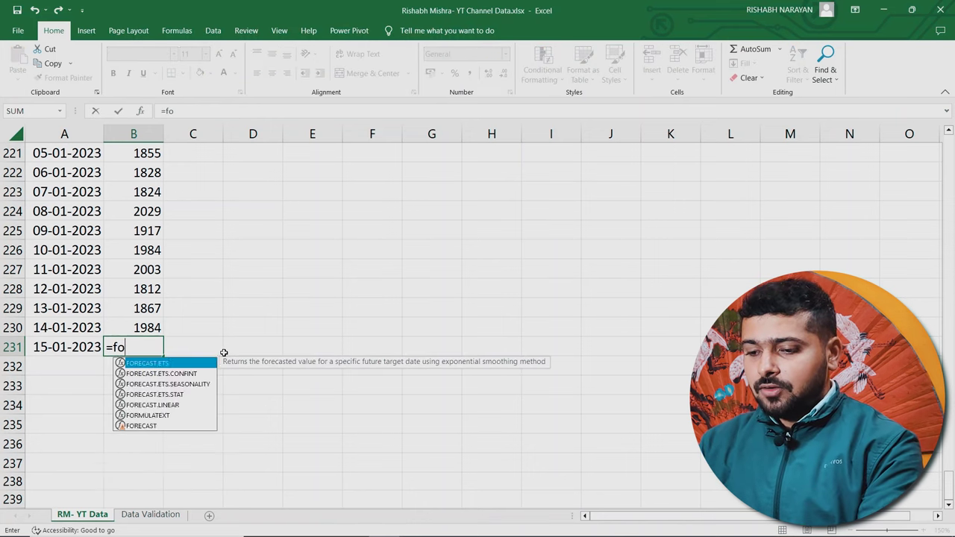
{"action": "type", "text": "cast"}
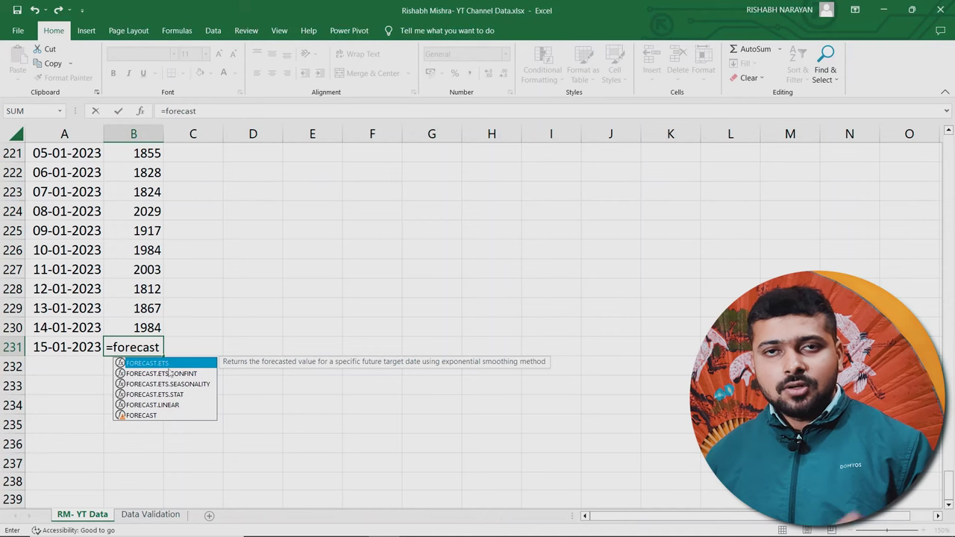
{"action": "left_click", "coordinate": [154, 416]}
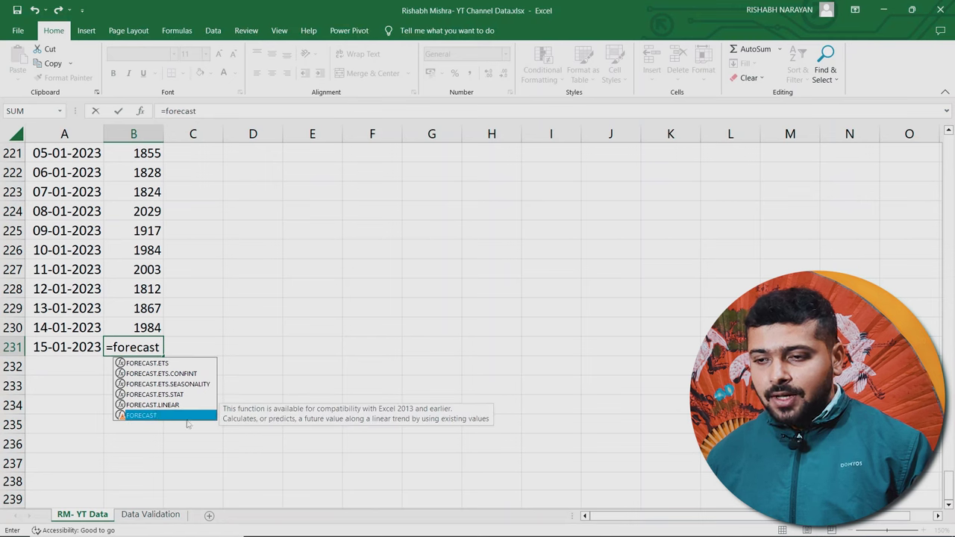
{"action": "double_click", "coordinate": [154, 415]}
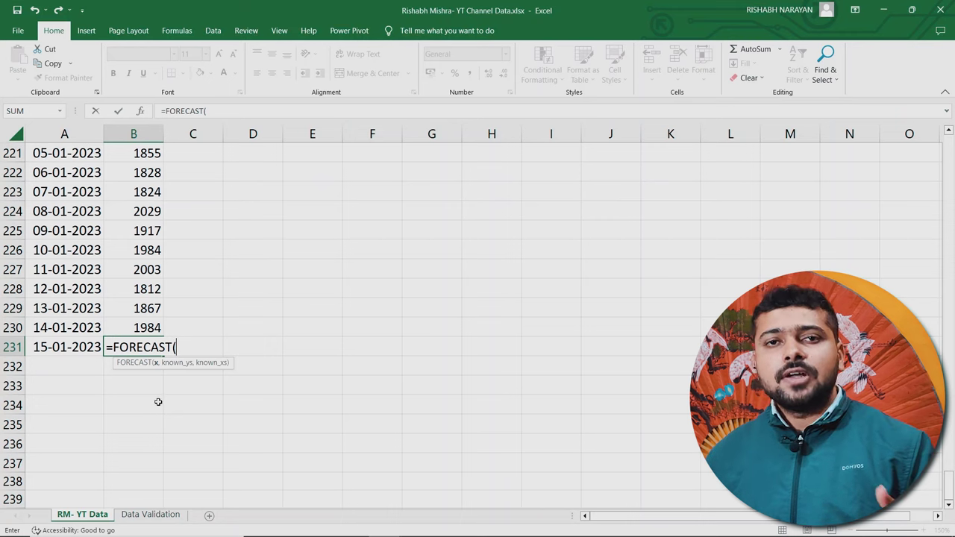
{"action": "left_click", "coordinate": [66, 347]}
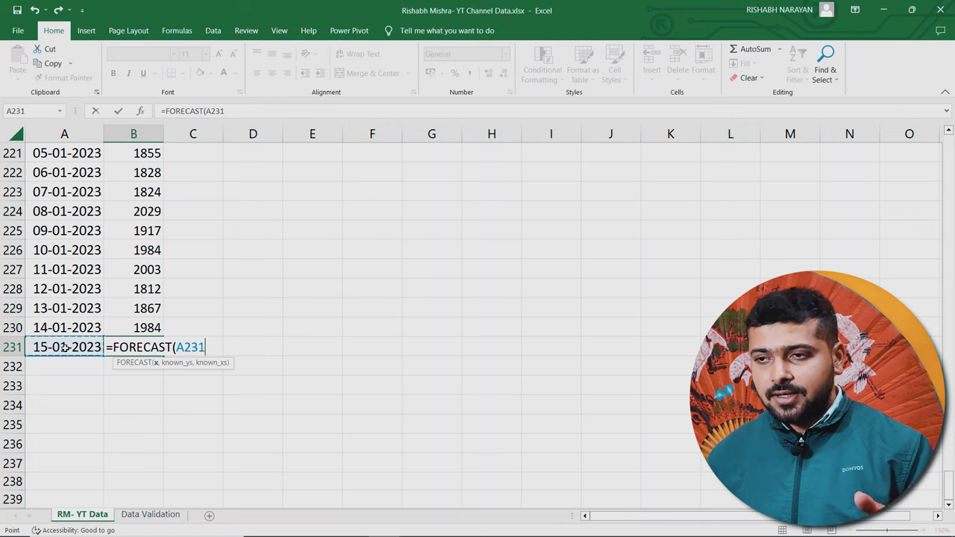
{"action": "type", "text": ","}
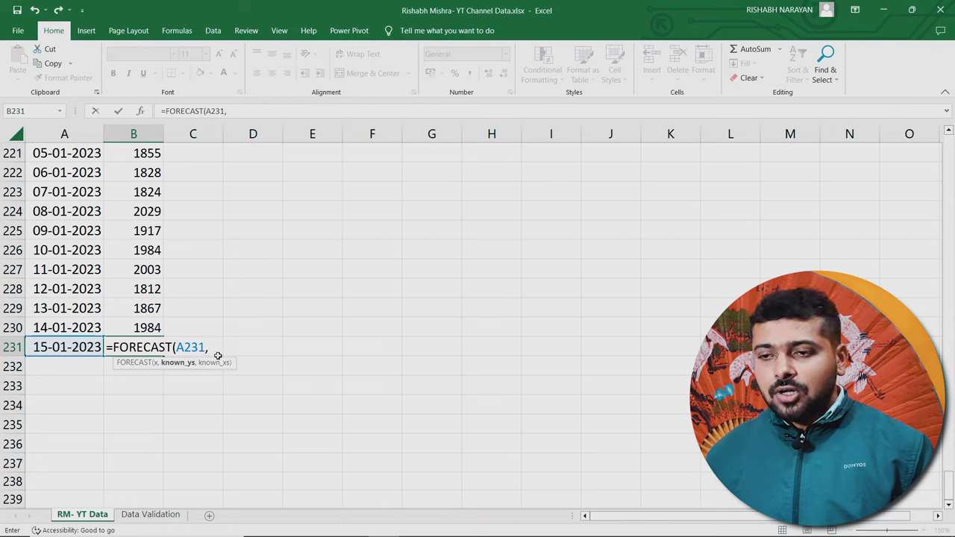
Complete the FORECAST formula with views B3:B230 as known_ys and dates A3:A230 as known_xs, and enter it
{"action": "left_click", "coordinate": [144, 329]}
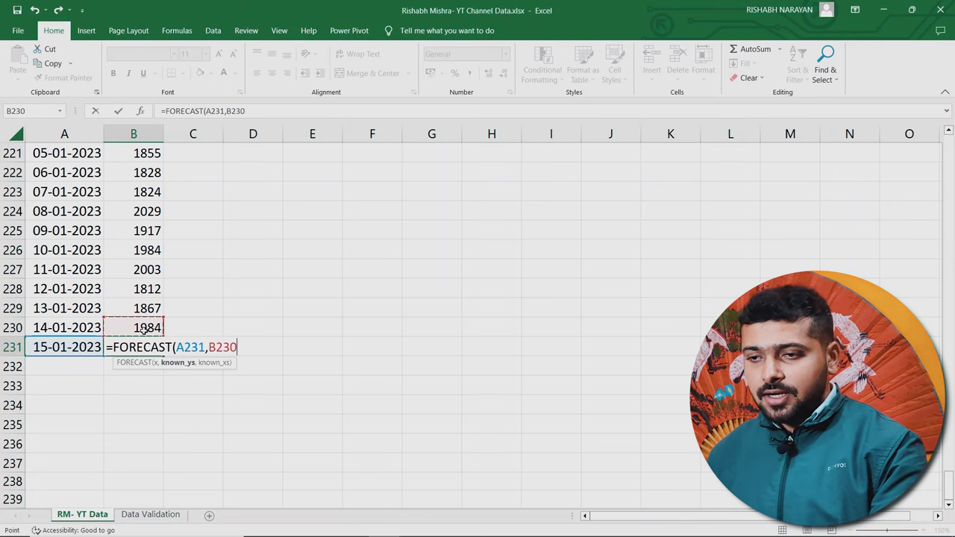
{"action": "key", "text": "ctrl+shift+Up"}
{"action": "key", "text": "shift+Down"}
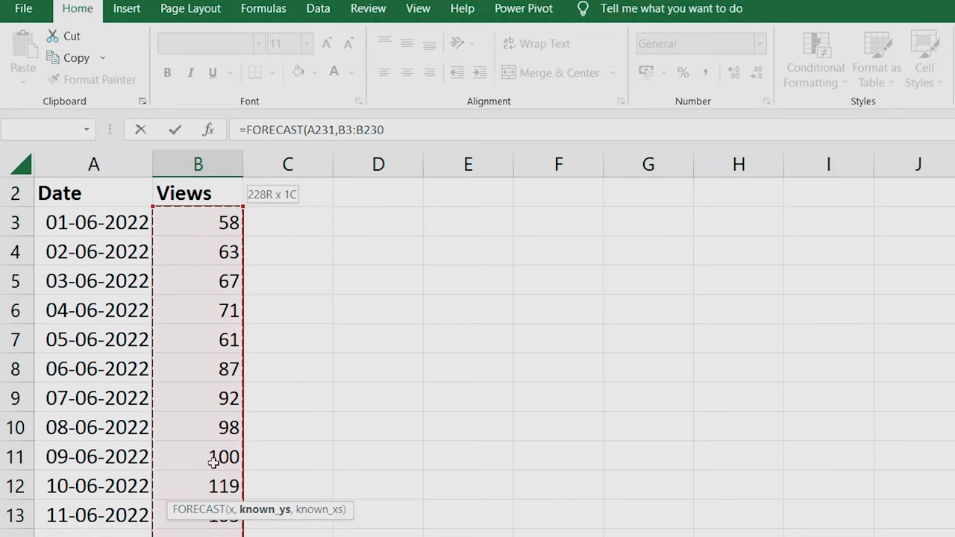
{"action": "type", "text": ","}
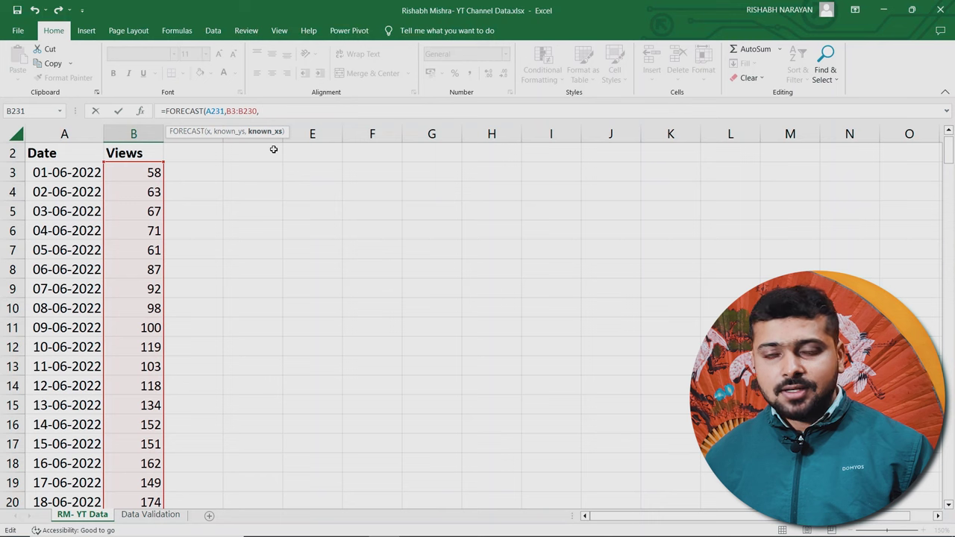
{"action": "left_click", "coordinate": [65, 172]}
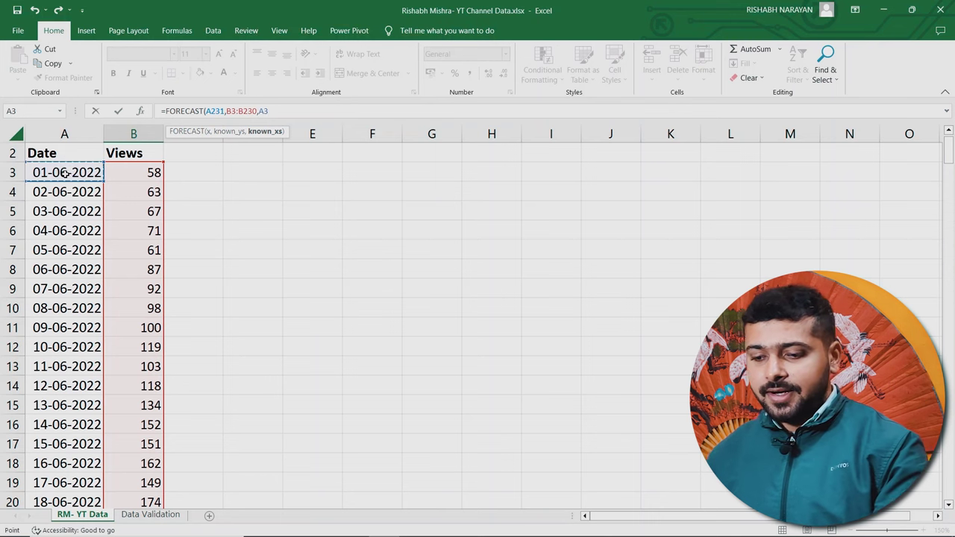
{"action": "key", "text": "ctrl+shift+Down"}
{"action": "key", "text": "shift+Up"}
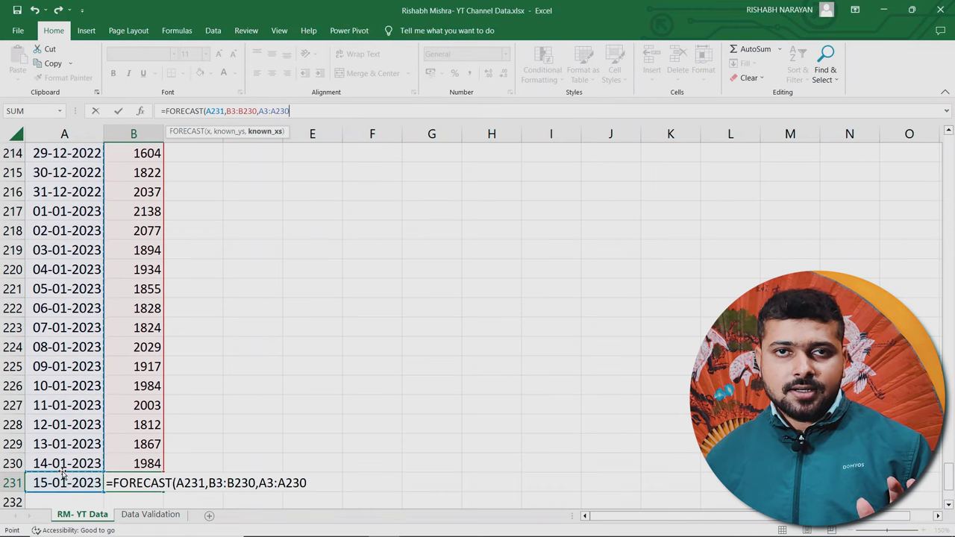
{"action": "scroll", "coordinate": [63, 500], "scroll_direction": "down", "scroll_amount": 2}
{"action": "key", "text": "Return"}
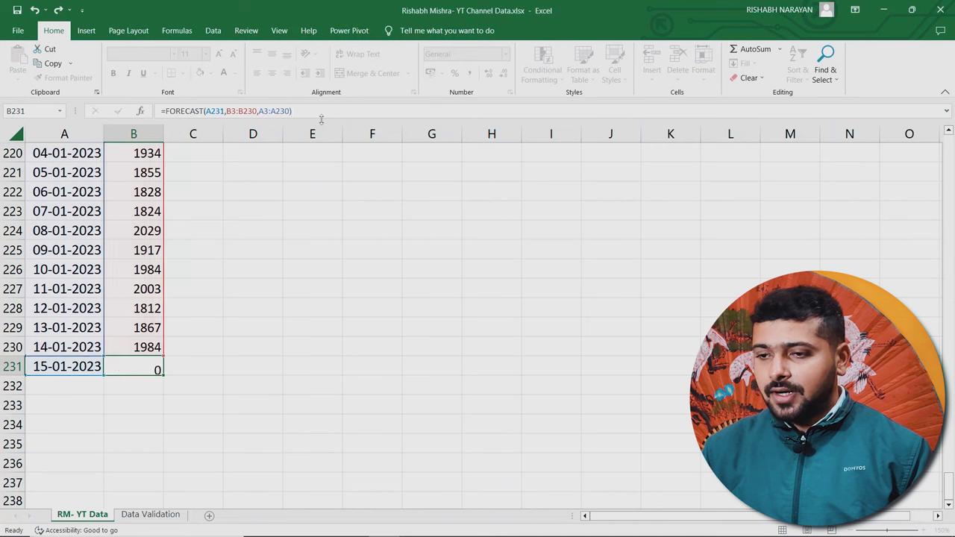
Format the forecast value in B231 to show no decimal places
{"action": "left_click", "coordinate": [141, 367]}
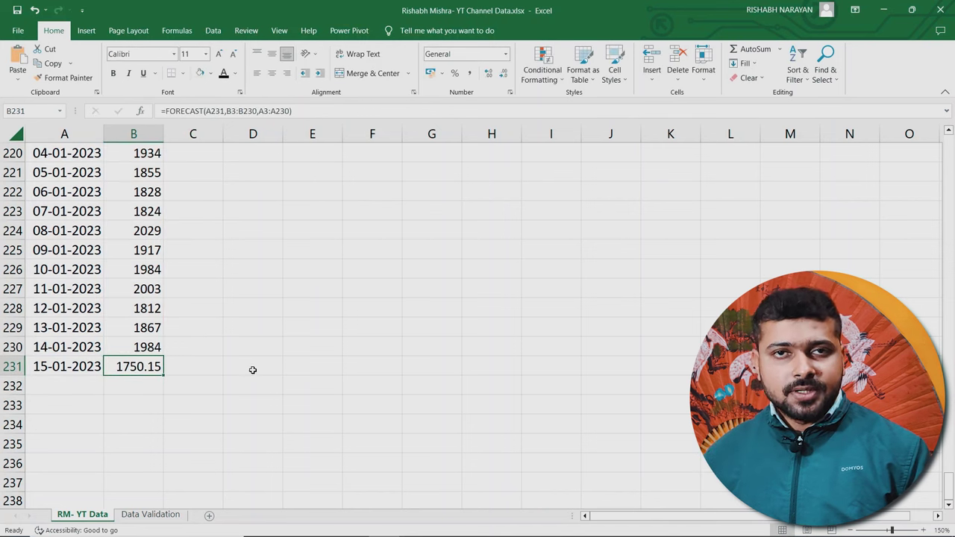
{"action": "left_click", "coordinate": [77, 367]}
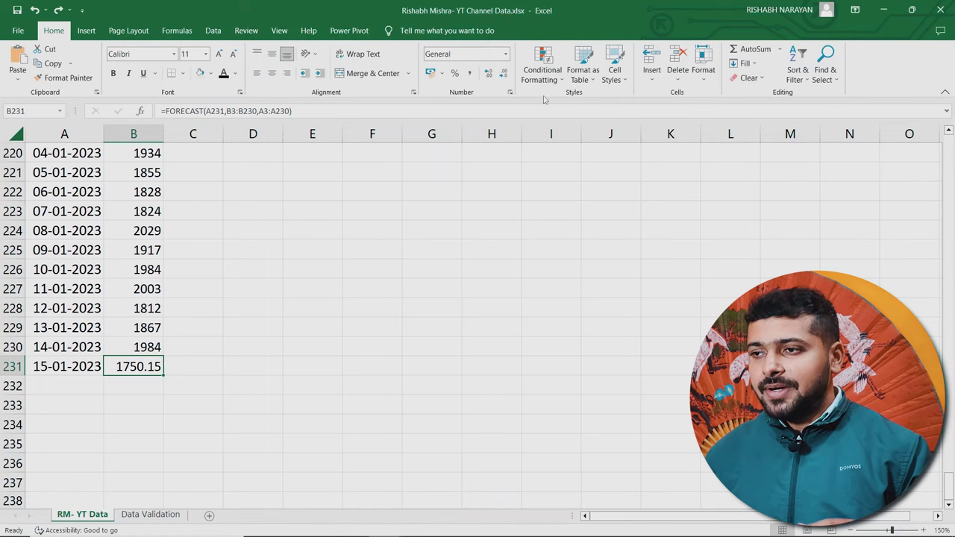
{"action": "left_click", "coordinate": [504, 75]}
{"action": "left_click", "coordinate": [505, 74]}
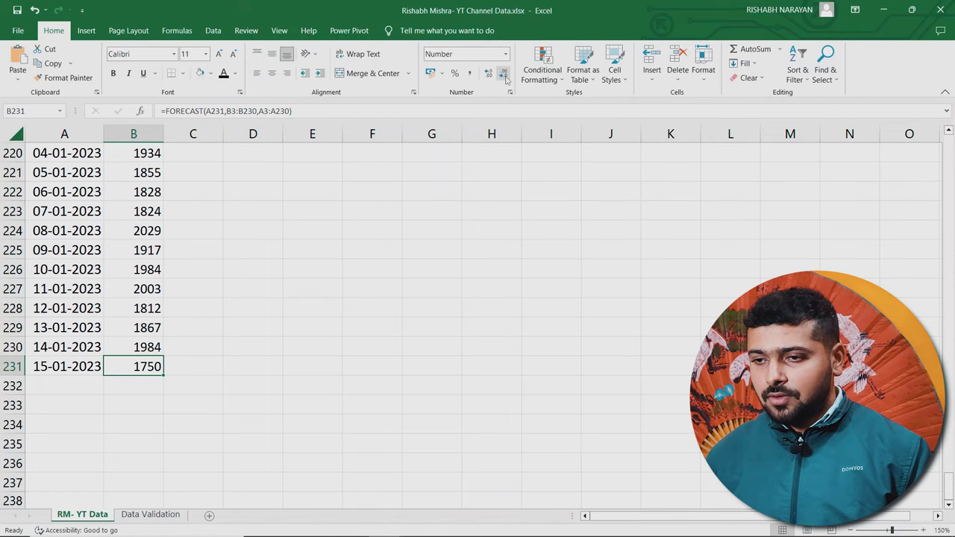
Extend the dates in column A to 21-01-2023 in A237 and fill the forecast formula down to B237
{"action": "left_click", "coordinate": [93, 374]}
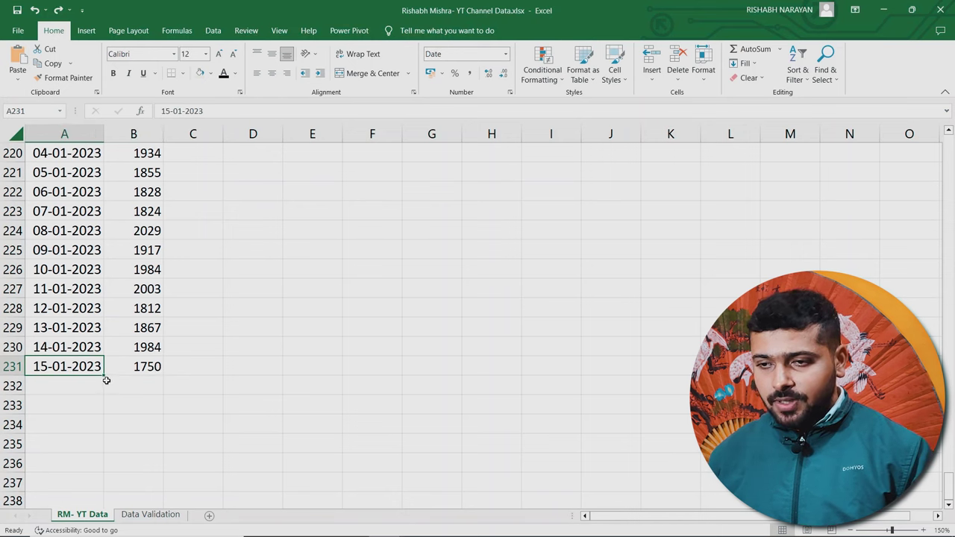
{"action": "left_click_drag", "start_coordinate": [103, 377], "coordinate": [86, 486]}
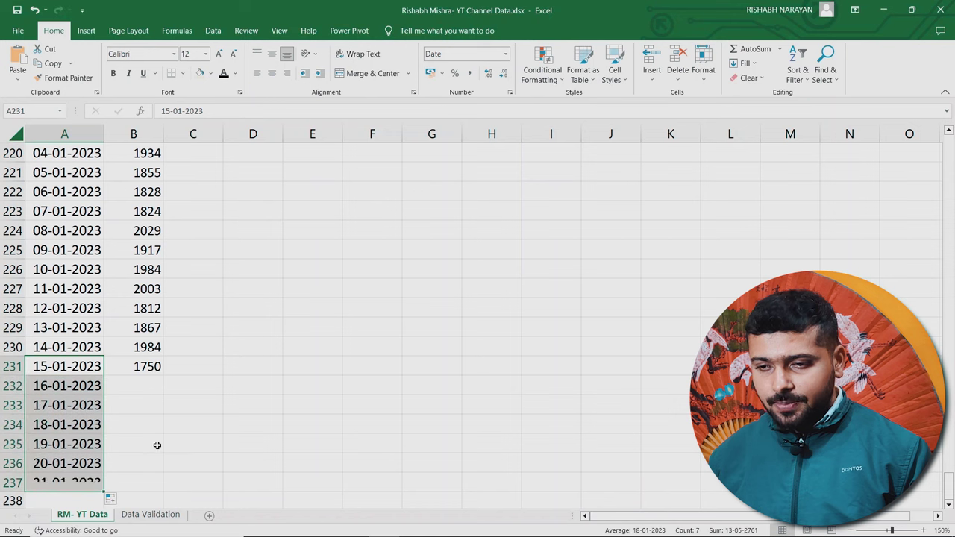
{"action": "left_click", "coordinate": [149, 371]}
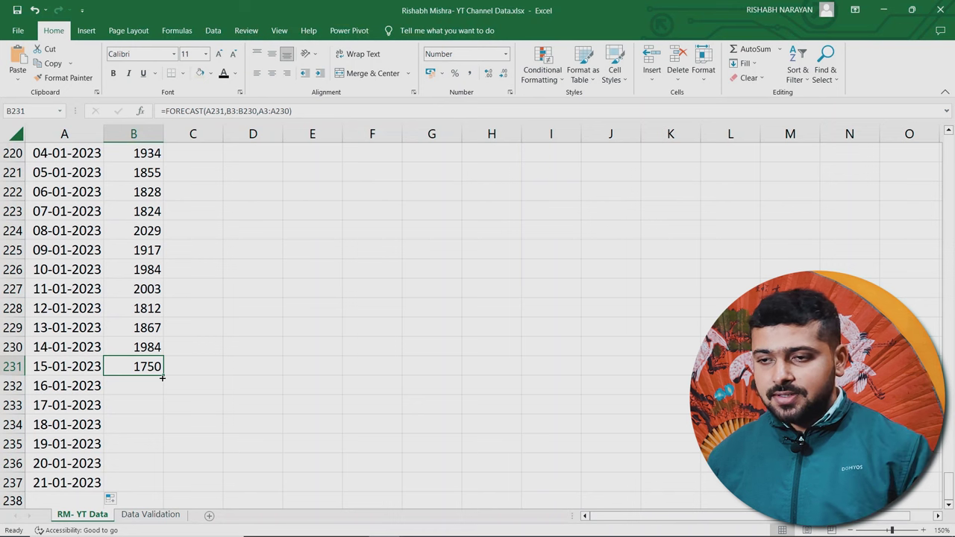
{"action": "double_click", "coordinate": [162, 379]}
{"action": "scroll", "coordinate": [240, 270], "scroll_direction": "down", "scroll_amount": 2}
{"action": "left_click", "coordinate": [312, 250]}
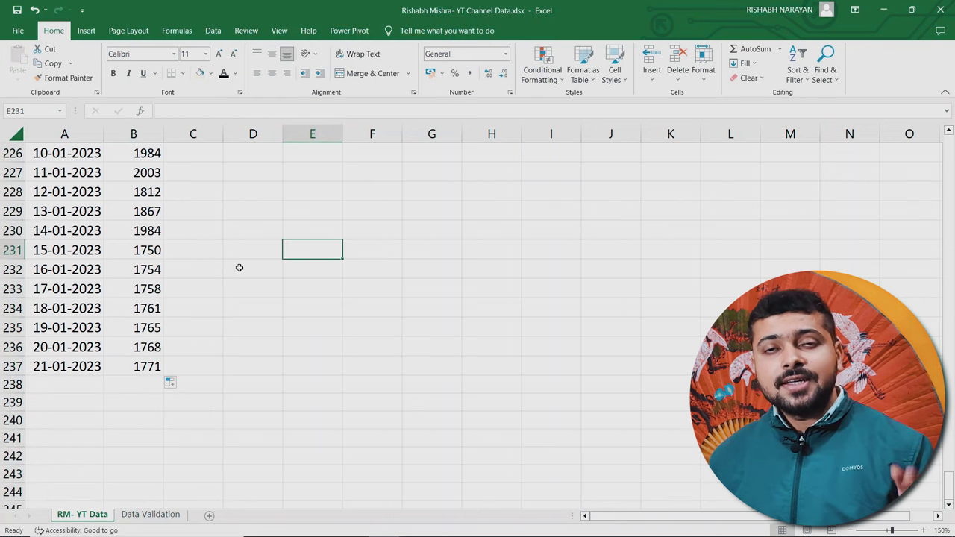
Highlight the forecast rows A231:B237 with a yellow fill
{"action": "left_click_drag", "start_coordinate": [72, 254], "coordinate": [120, 365]}
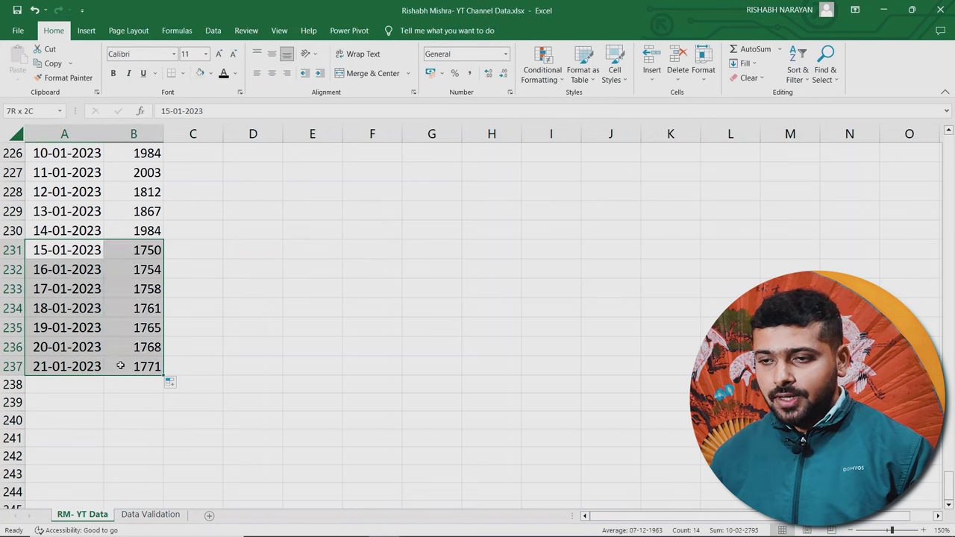
{"action": "left_click", "coordinate": [211, 73]}
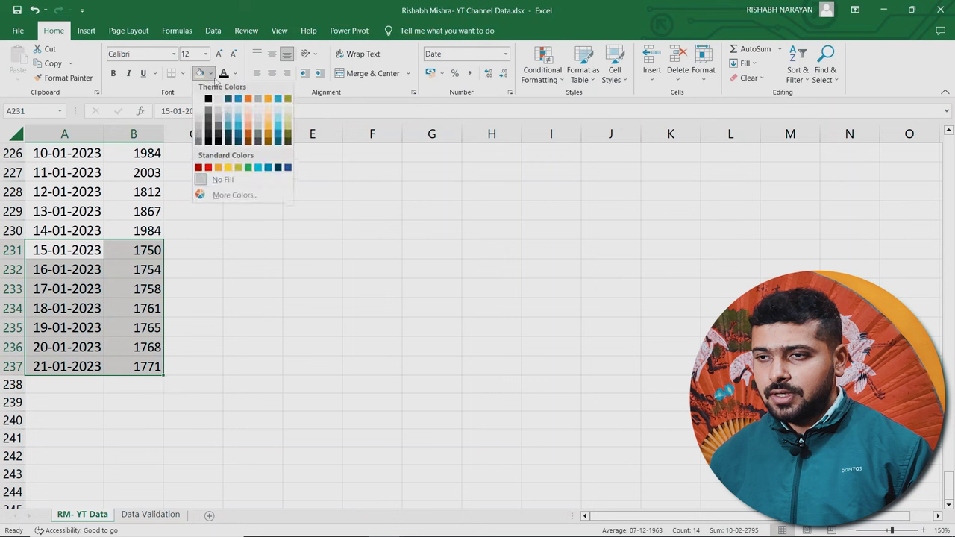
{"action": "left_click", "coordinate": [220, 165]}
{"action": "left_click", "coordinate": [192, 289]}
Copy forecasts B231:B237 as values into C3:C9 of the Data Validation sheet and head the column Formula in C2
{"action": "left_click_drag", "start_coordinate": [146, 258], "coordinate": [141, 366]}
{"action": "key", "text": "ctrl+c"}
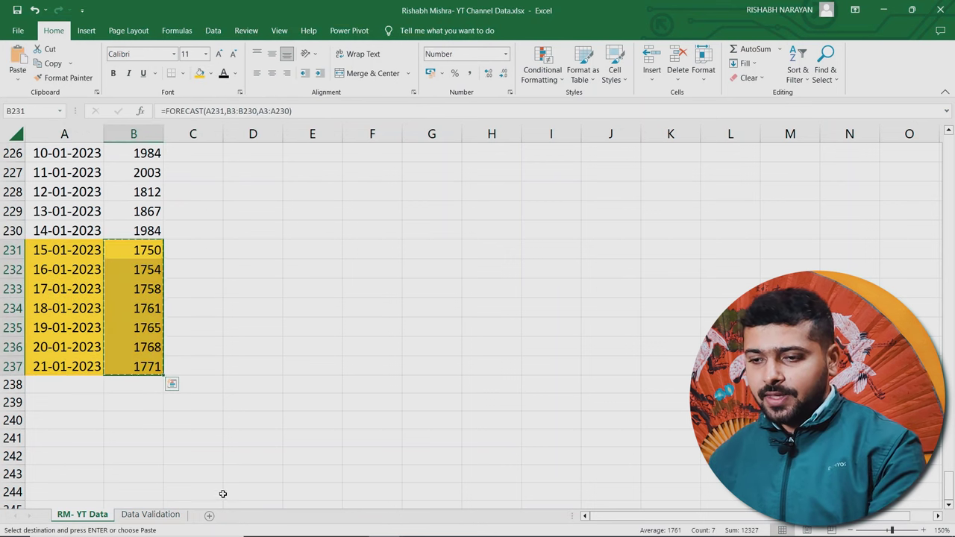
{"action": "left_click", "coordinate": [150, 514]}
{"action": "left_click", "coordinate": [187, 197]}
{"action": "right_click", "coordinate": [188, 197]}
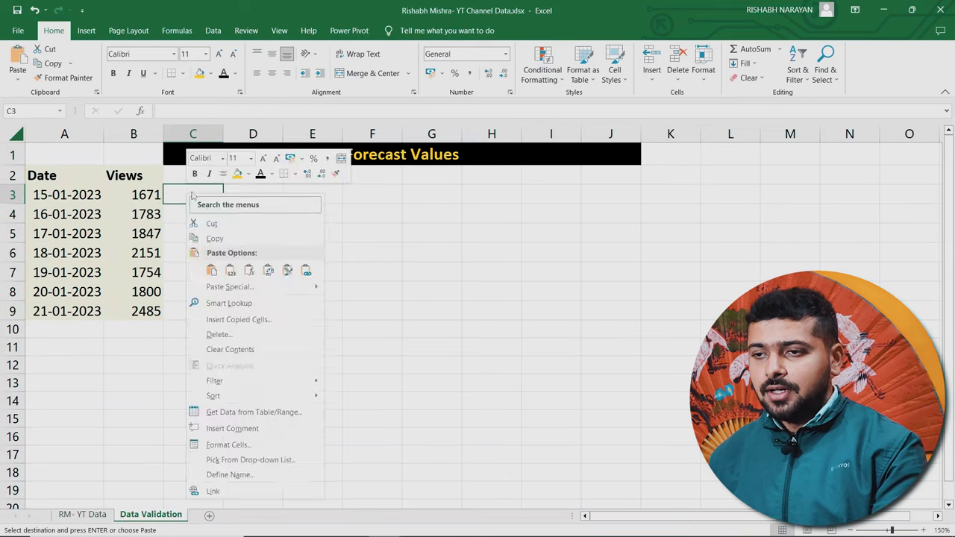
{"action": "left_click", "coordinate": [213, 250]}
{"action": "left_click", "coordinate": [202, 176]}
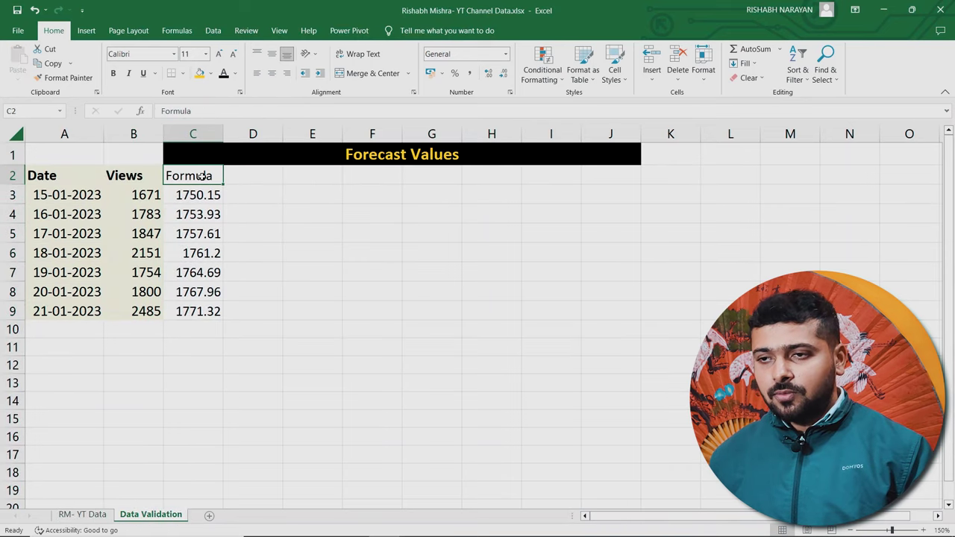
{"action": "left_click_drag", "start_coordinate": [204, 195], "coordinate": [181, 311]}
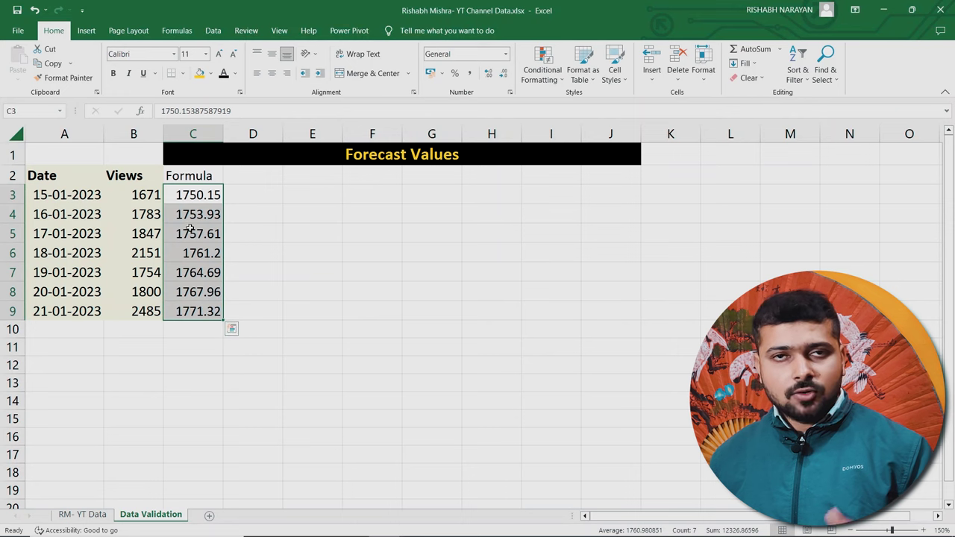
Compare the Formula forecasts with the actual views for 15-01-2023 and 16-01-2023 on the Data Validation sheet
{"action": "left_click", "coordinate": [206, 176]}
{"action": "left_click", "coordinate": [192, 195]}
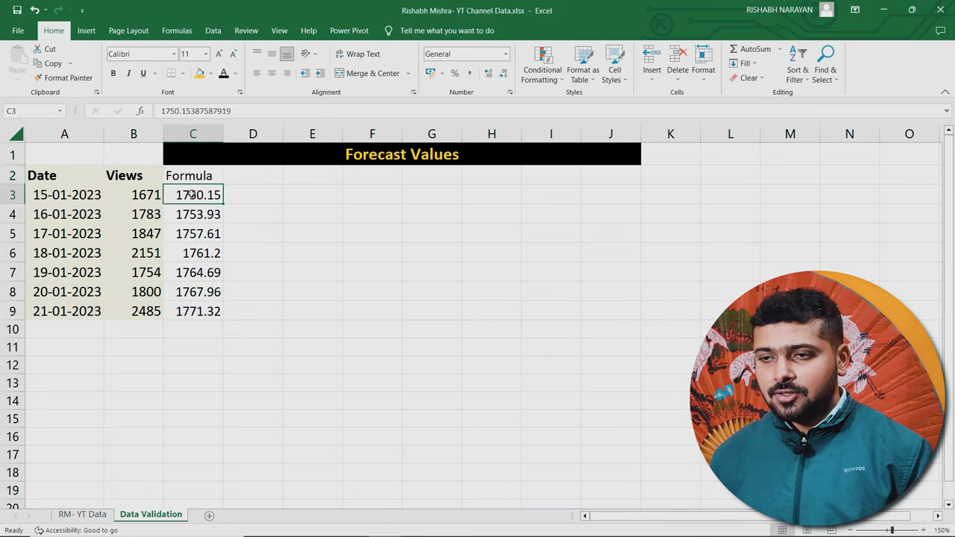
{"action": "left_click", "coordinate": [145, 196]}
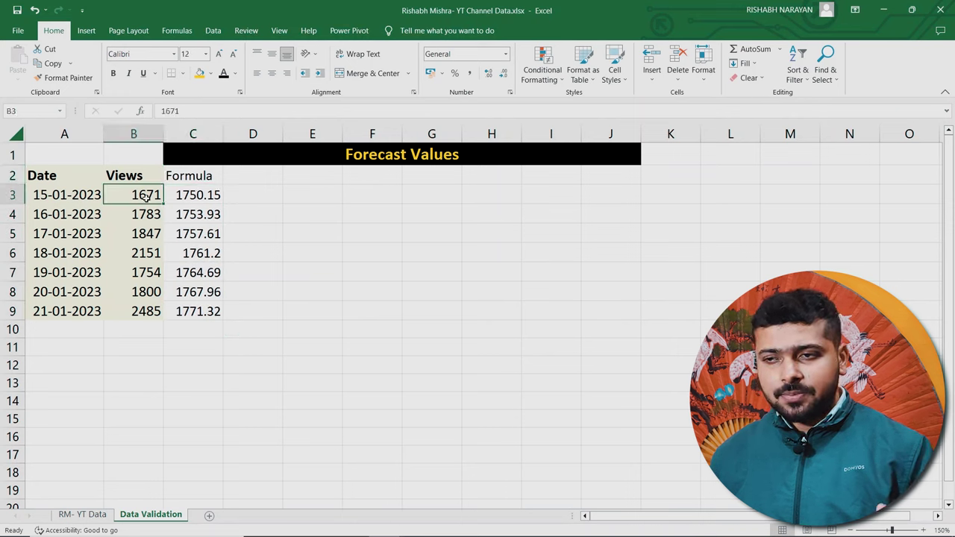
{"action": "left_click", "coordinate": [186, 196]}
{"action": "left_click", "coordinate": [145, 196]}
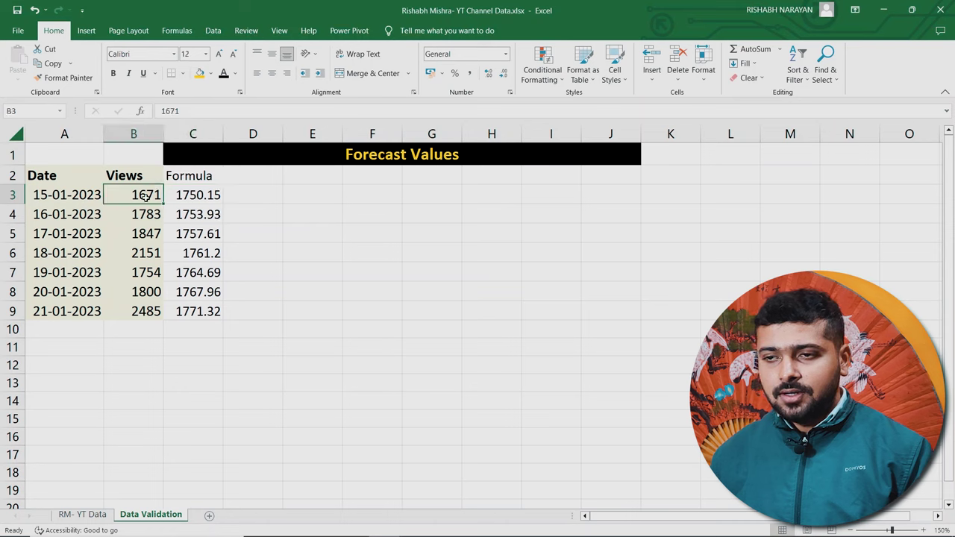
{"action": "left_click", "coordinate": [194, 216]}
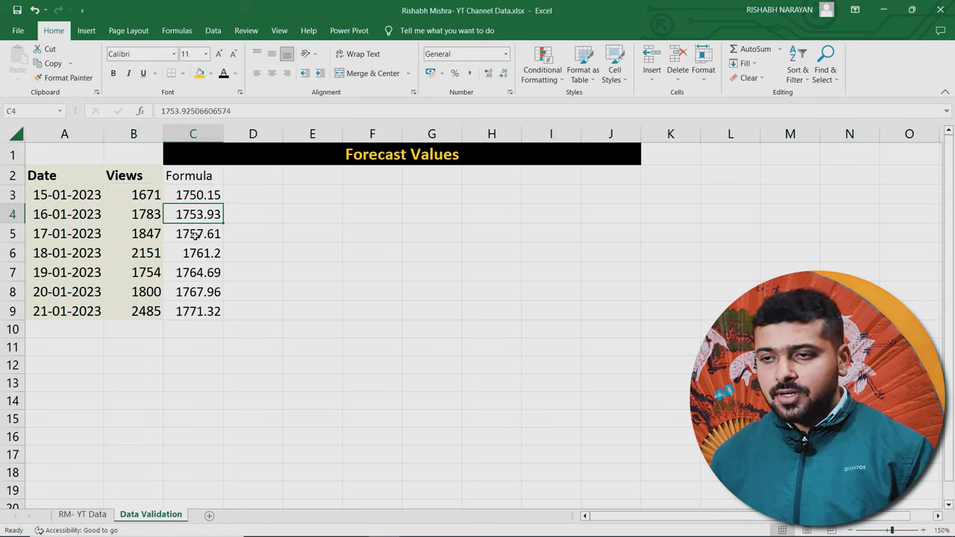
{"action": "left_click", "coordinate": [143, 216]}
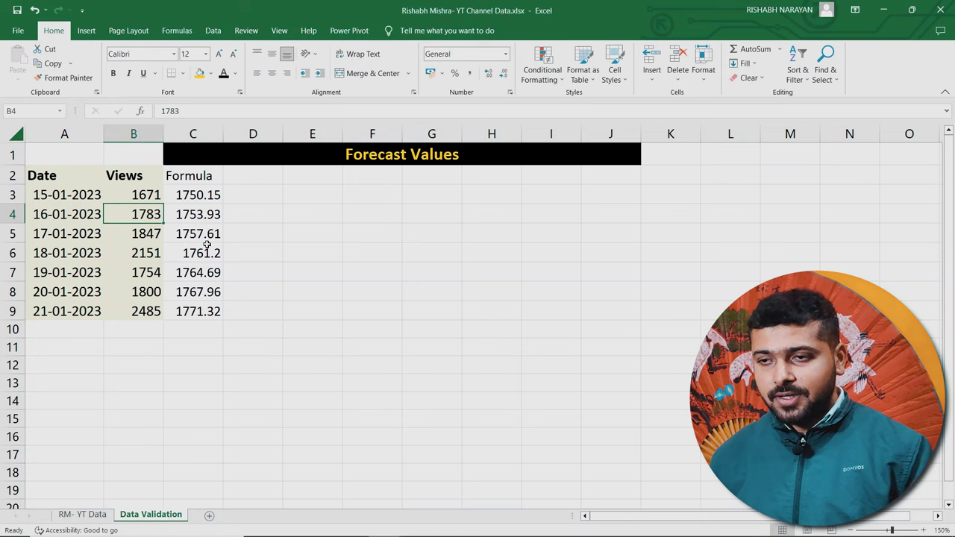
{"action": "left_click", "coordinate": [99, 192]}
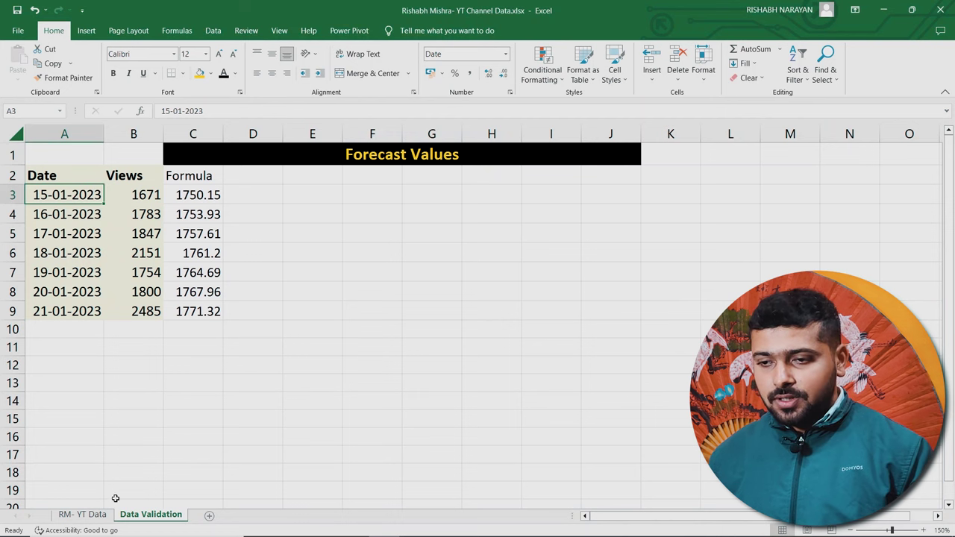
Delete the highlighted forecast cells A231:B237 from the RM- YT Data sheet, shifting the cells up
{"action": "left_click", "coordinate": [82, 514]}
{"action": "left_click_drag", "start_coordinate": [68, 254], "coordinate": [138, 364]}
{"action": "key", "text": "ctrl+minus"}
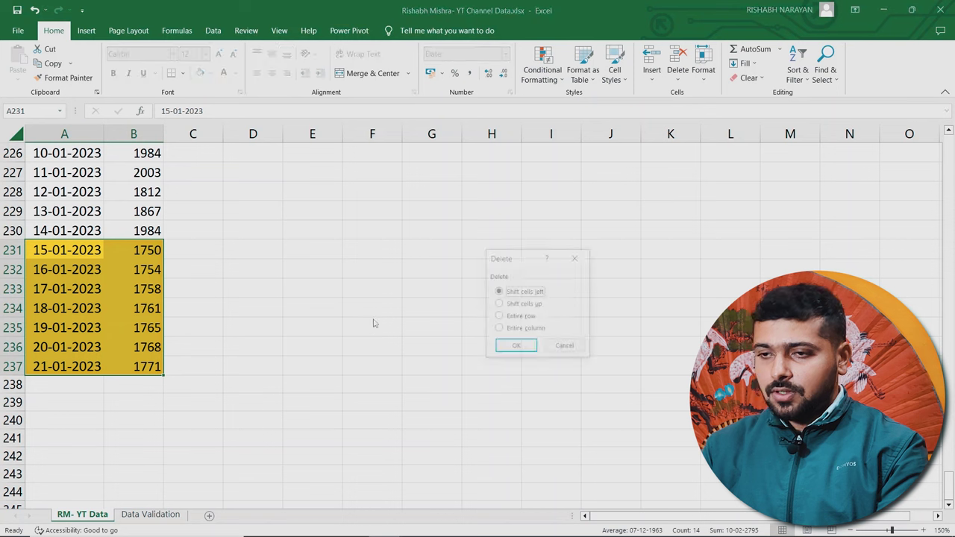
{"action": "key", "text": "Down"}
{"action": "key", "text": "Return"}
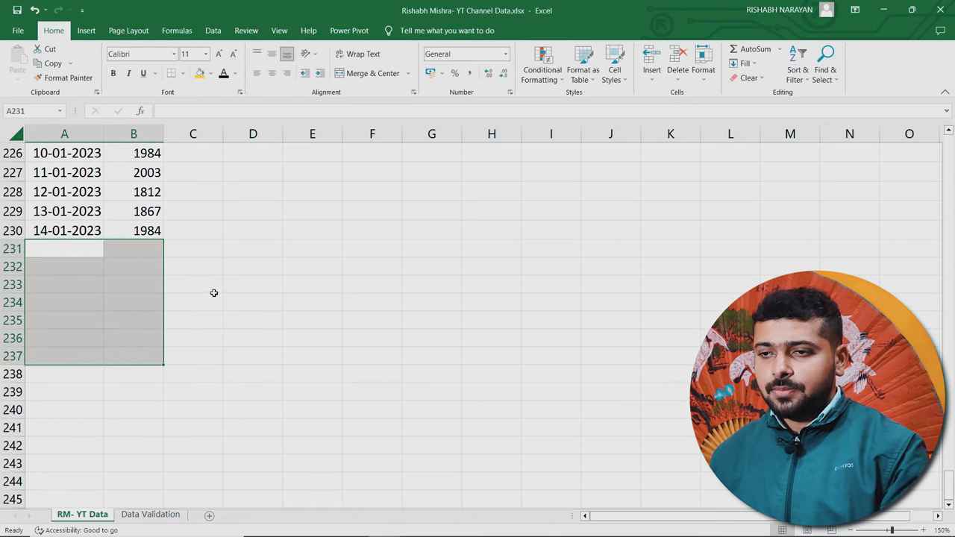
Insert a basic 2-D line chart of the dates and views in A2:B230 and place it just beside the data
{"action": "left_click", "coordinate": [145, 232]}
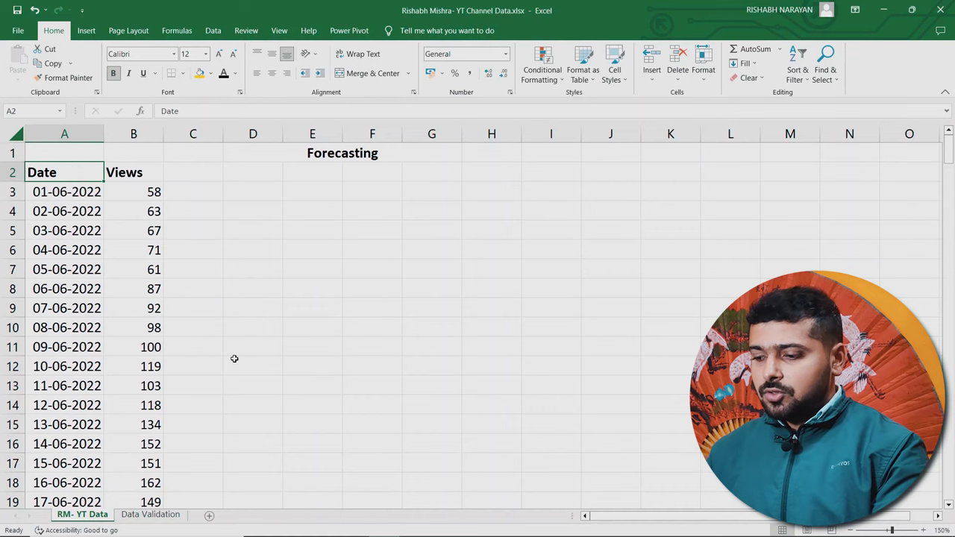
{"action": "key", "text": "ctrl+shift+Right"}
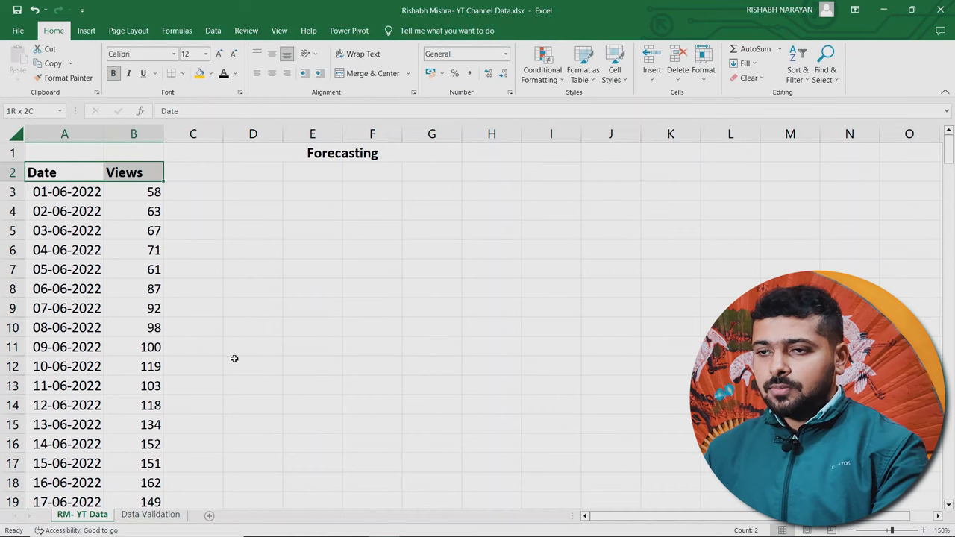
{"action": "key", "text": "ctrl+shift+Down"}
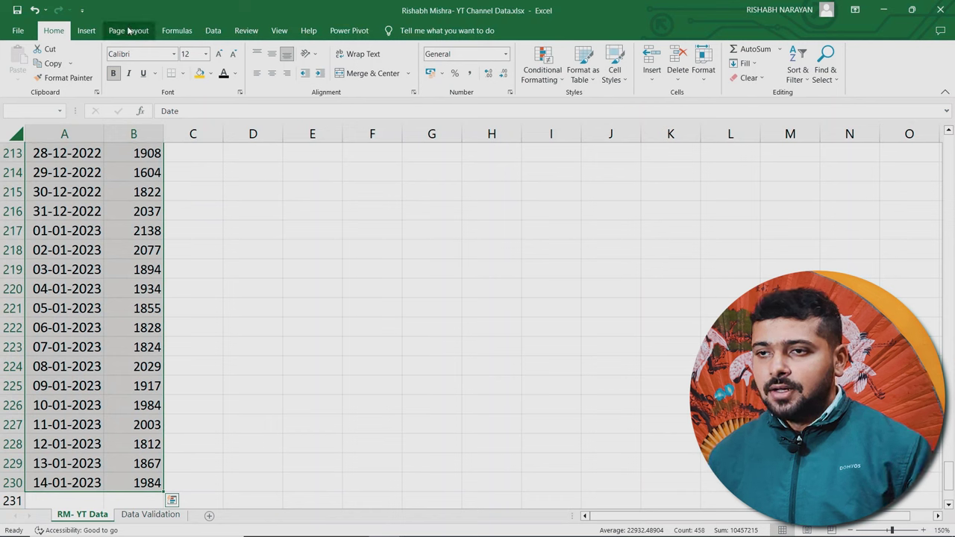
{"action": "left_click", "coordinate": [86, 30]}
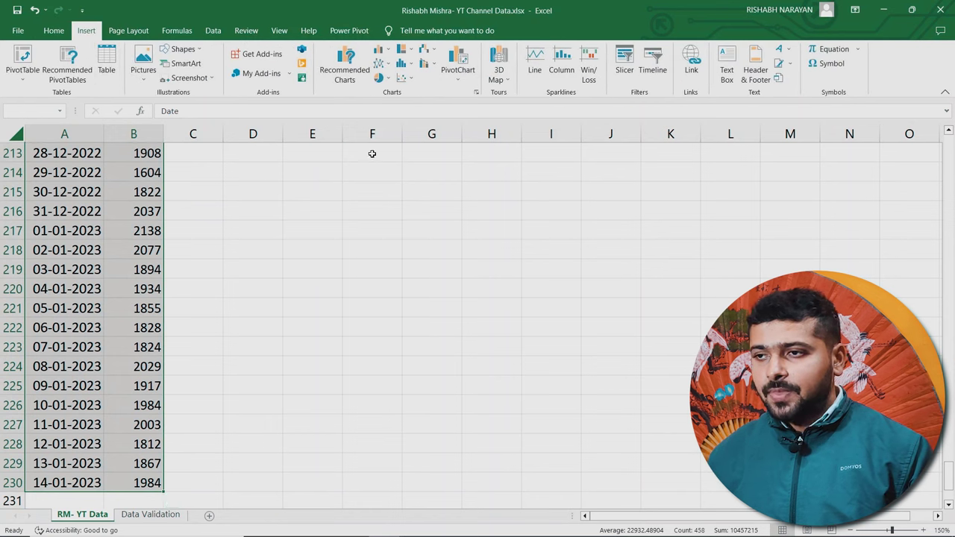
{"action": "left_click", "coordinate": [382, 64]}
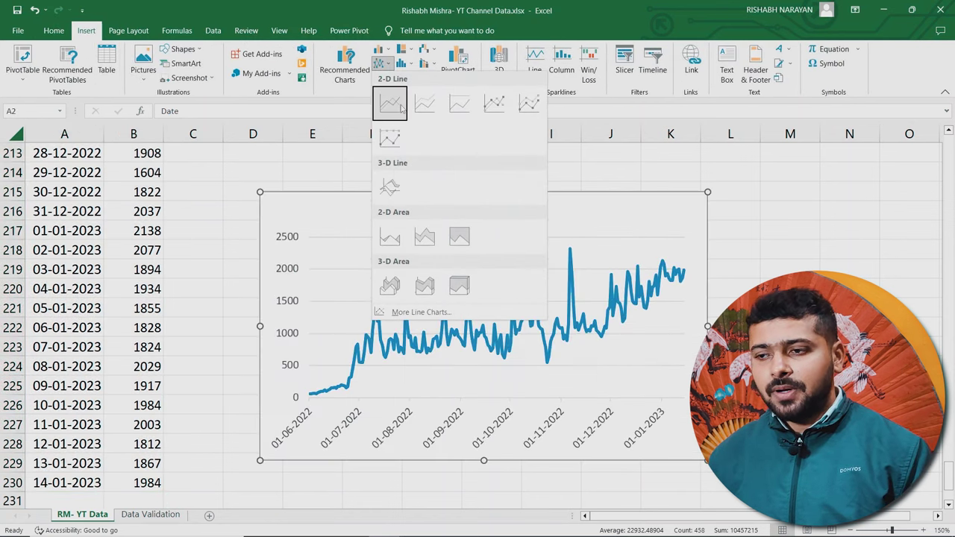
{"action": "left_click", "coordinate": [401, 110]}
{"action": "left_click_drag", "start_coordinate": [380, 204], "coordinate": [316, 179]}
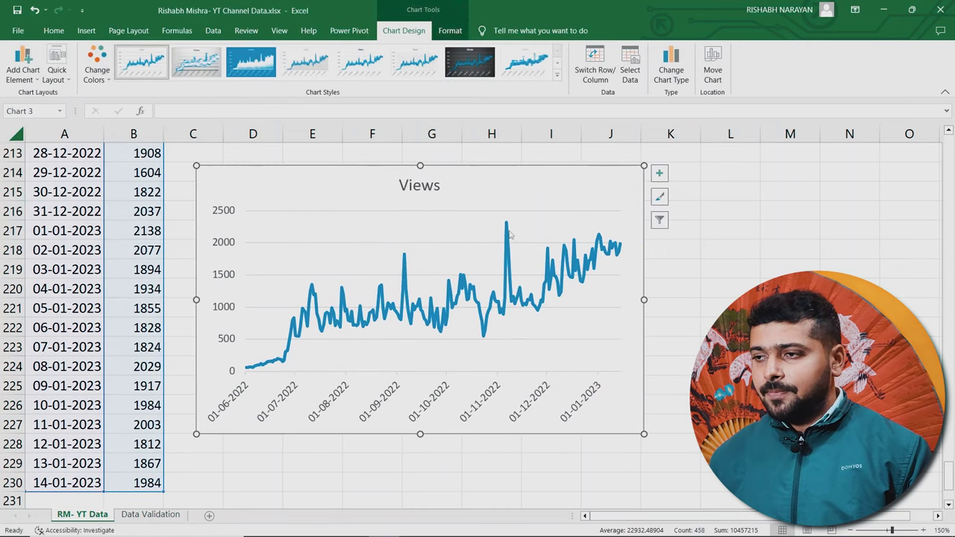
Add a linear trendline to the Views chart
{"action": "left_click", "coordinate": [659, 173]}
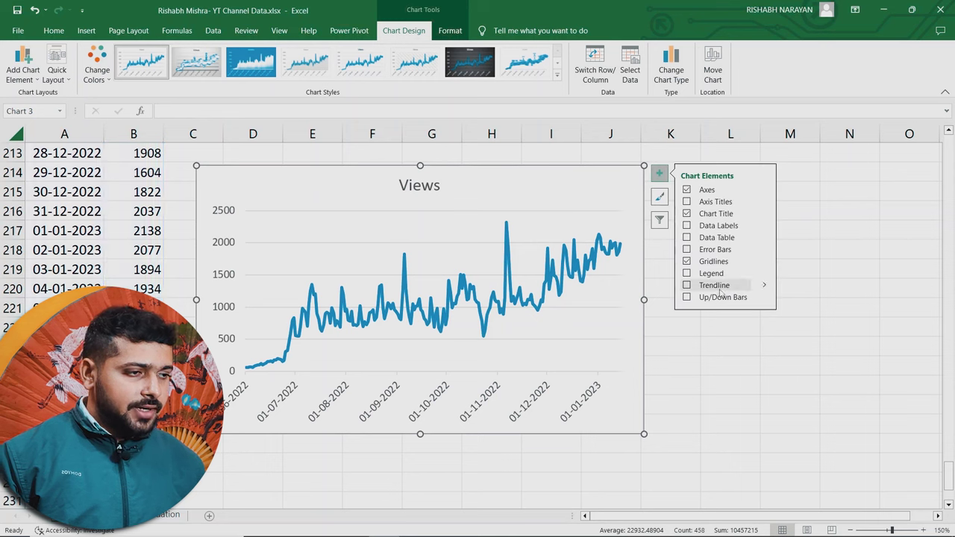
{"action": "left_click", "coordinate": [766, 286]}
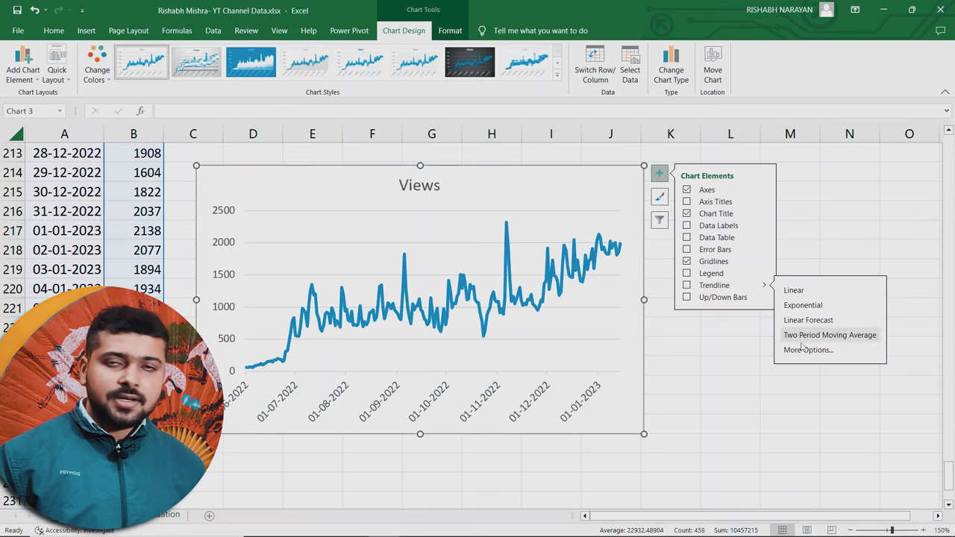
{"action": "left_click", "coordinate": [796, 290]}
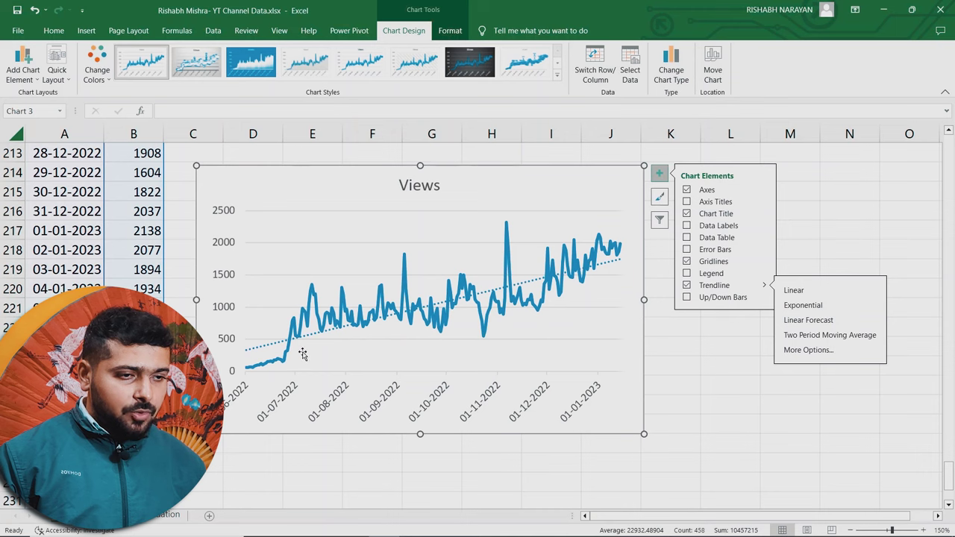
Format the trendline with a red outline and a 3 pt weight
{"action": "left_click", "coordinate": [531, 286]}
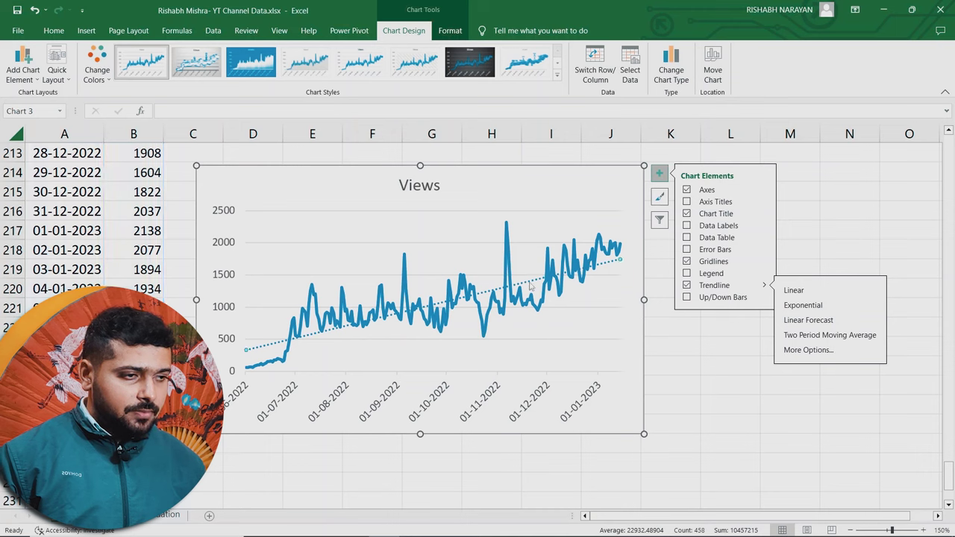
{"action": "double_click", "coordinate": [531, 285]}
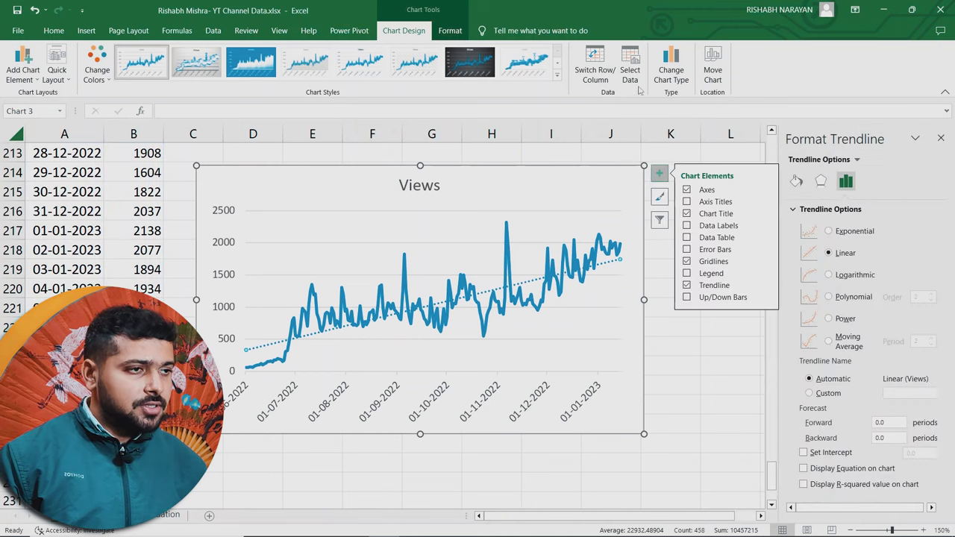
{"action": "left_click", "coordinate": [450, 31]}
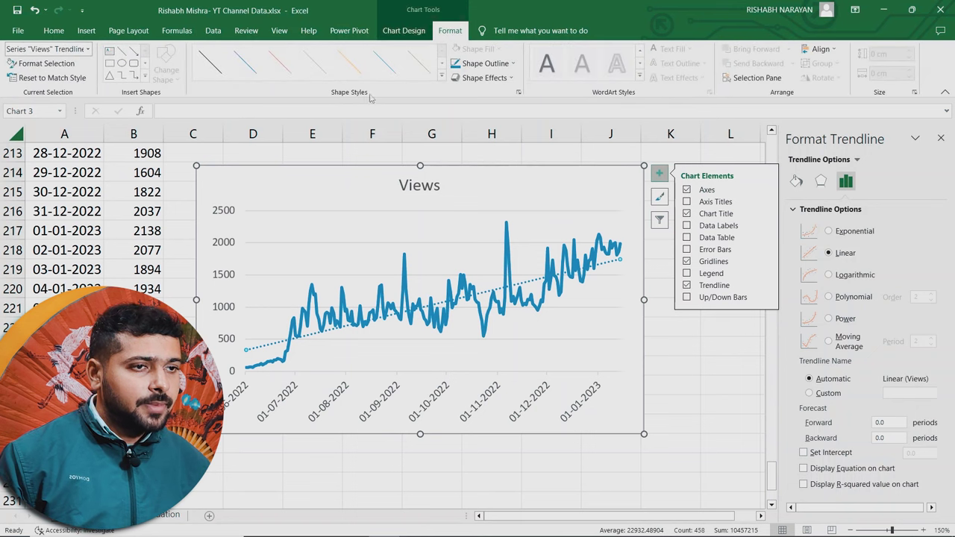
{"action": "left_click", "coordinate": [515, 65]}
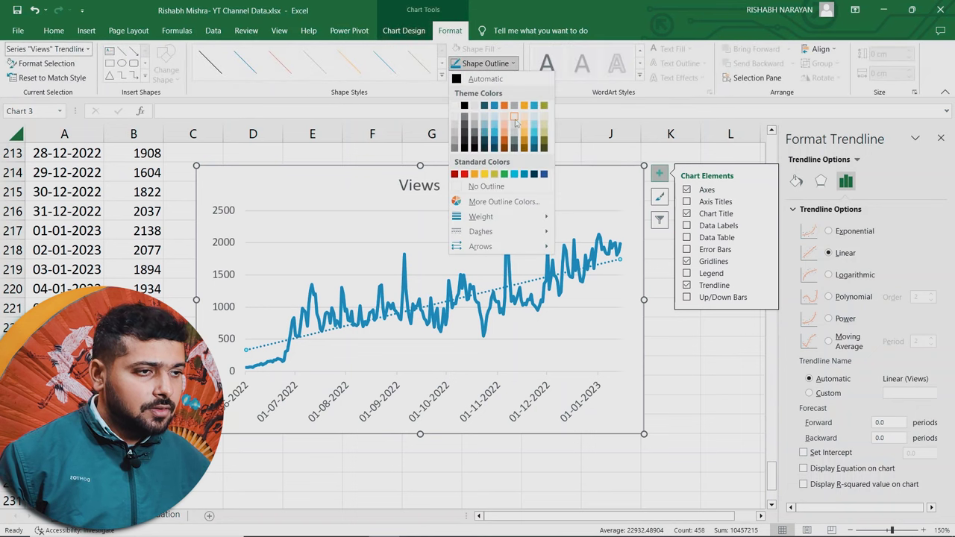
{"action": "left_click", "coordinate": [468, 171]}
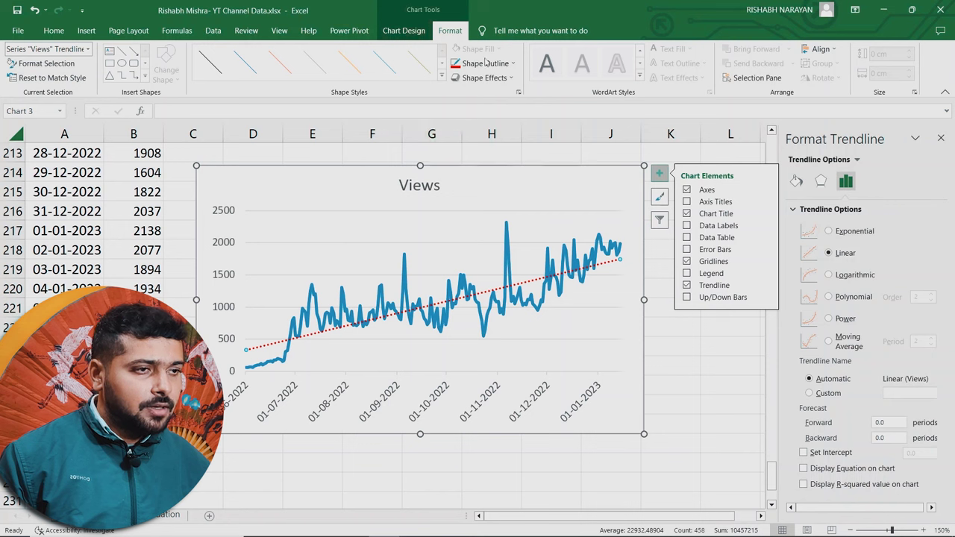
{"action": "left_click", "coordinate": [514, 65]}
{"action": "mouse_move", "coordinate": [493, 217]}
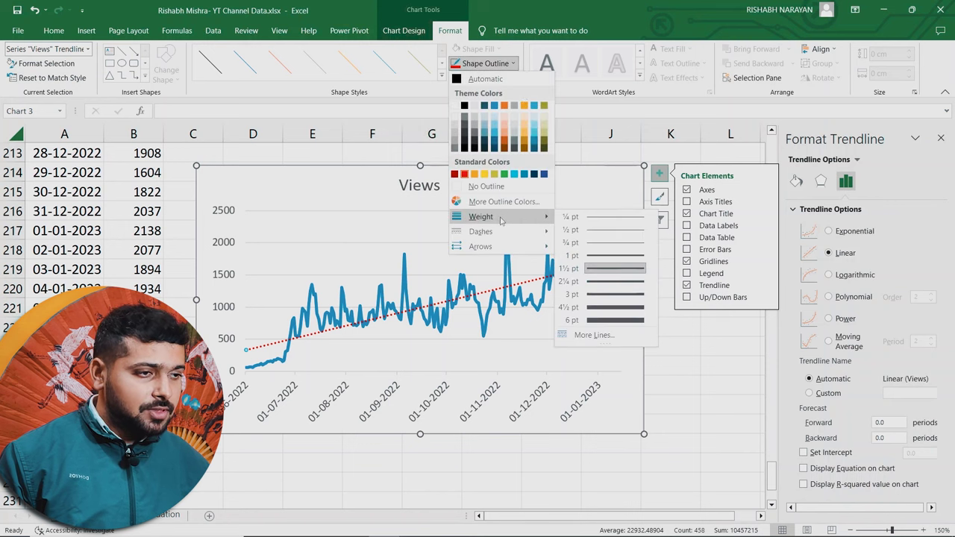
{"action": "left_click", "coordinate": [606, 293]}
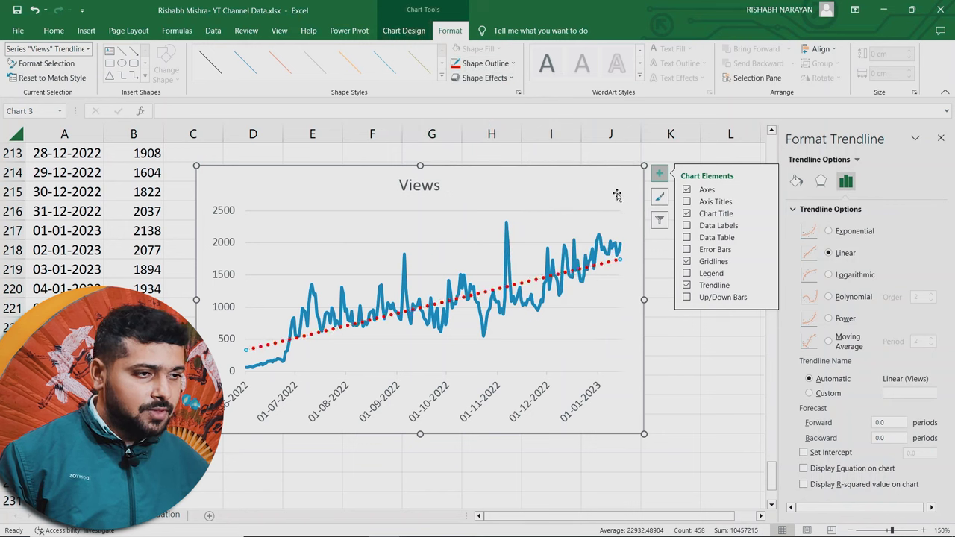
{"action": "left_click", "coordinate": [618, 198]}
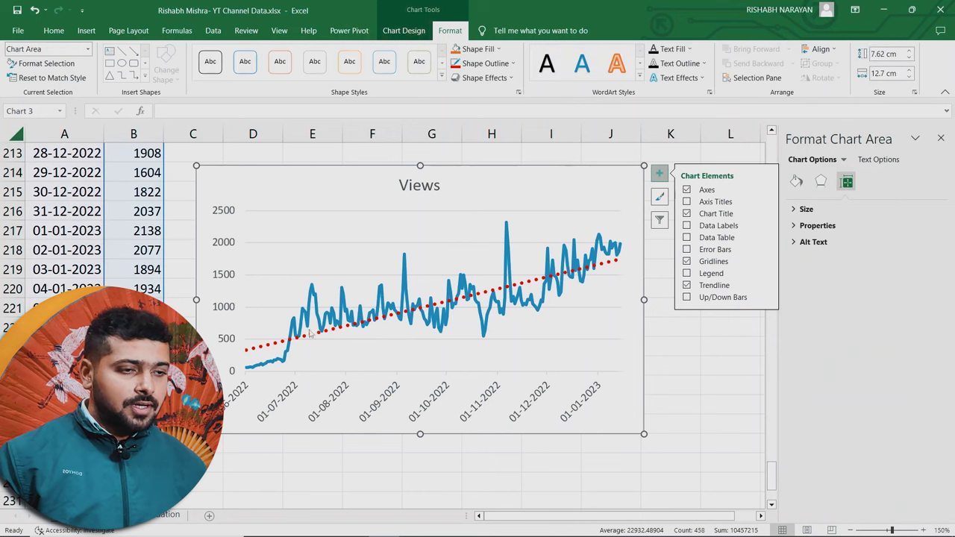
{"action": "left_click", "coordinate": [662, 307]}
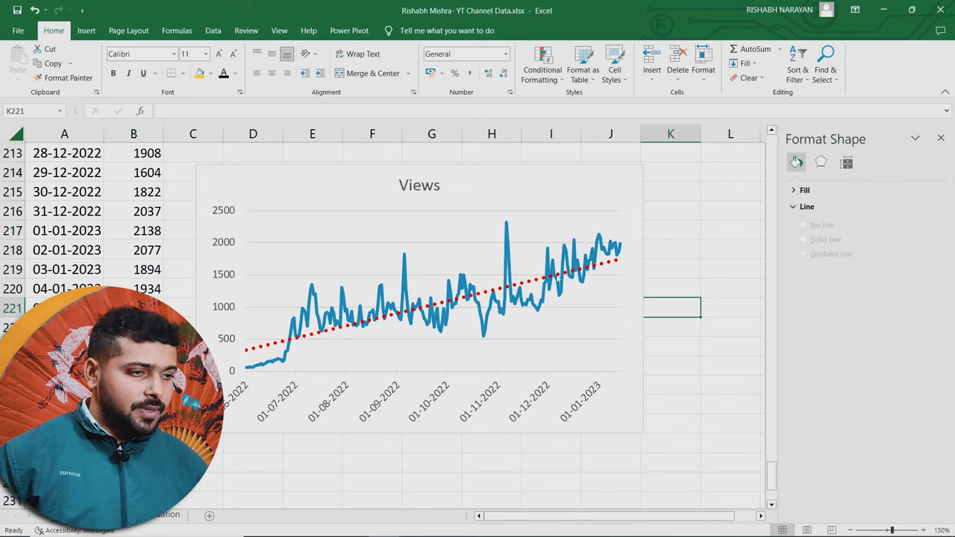
Try the Exponential and Logarithmic trendline types on the chart and set the trendline to Polynomial of order 2
{"action": "double_click", "coordinate": [537, 283]}
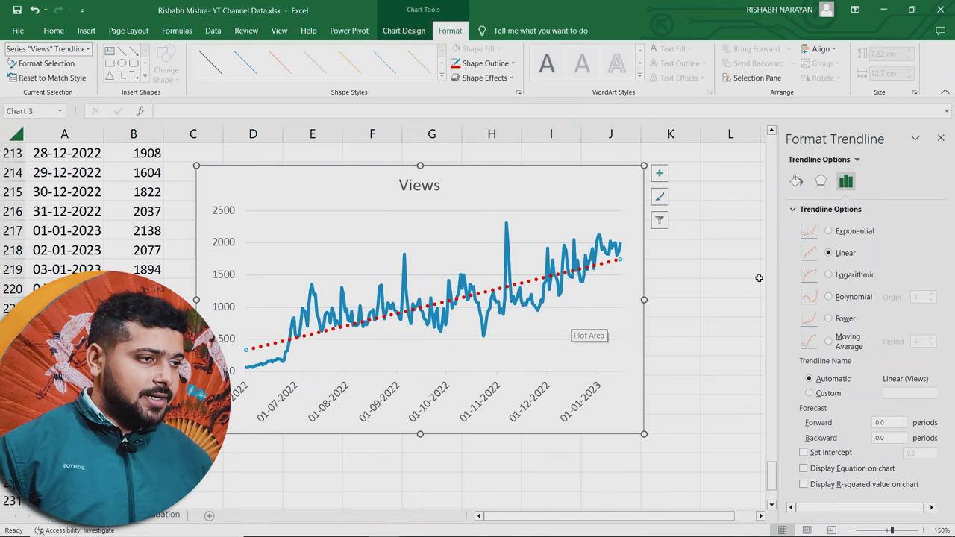
{"action": "left_click", "coordinate": [828, 232]}
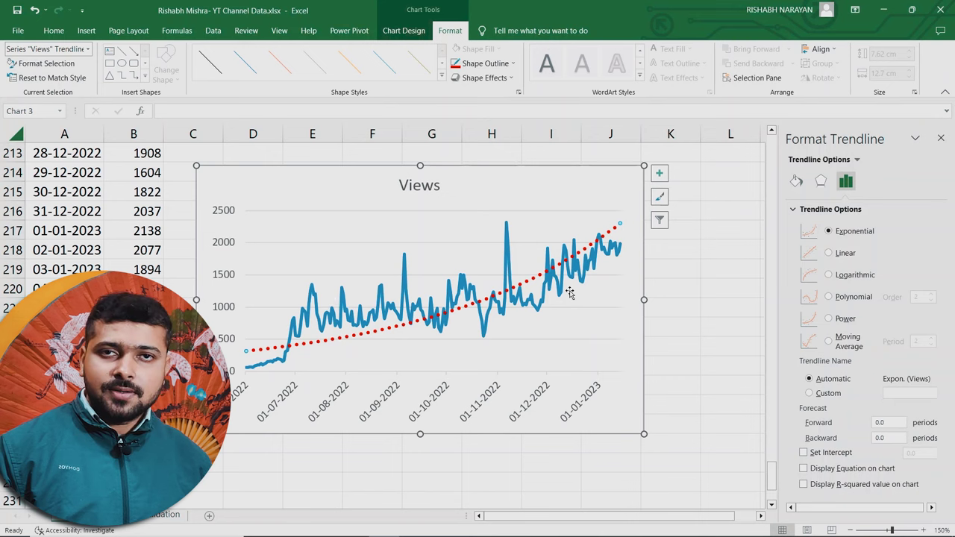
{"action": "left_click", "coordinate": [828, 275]}
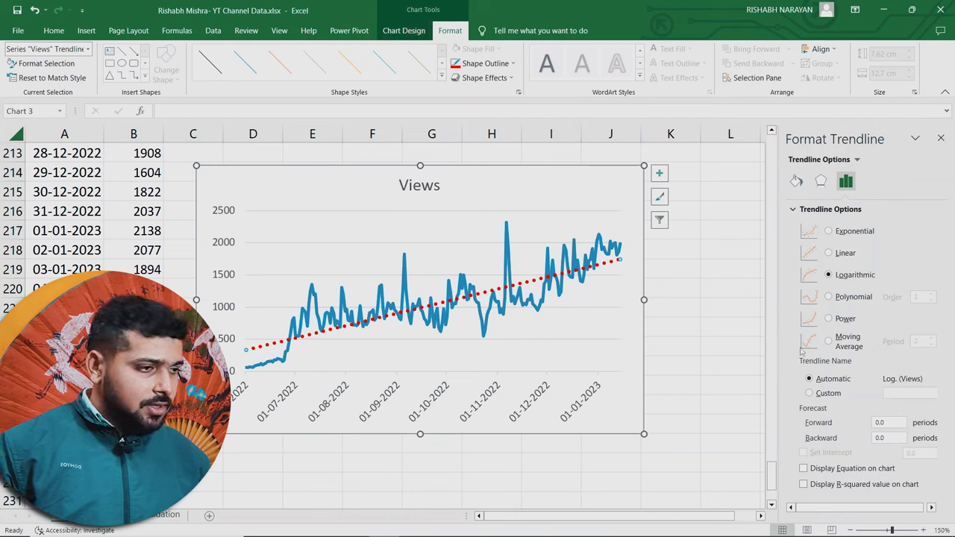
{"action": "left_click", "coordinate": [829, 297]}
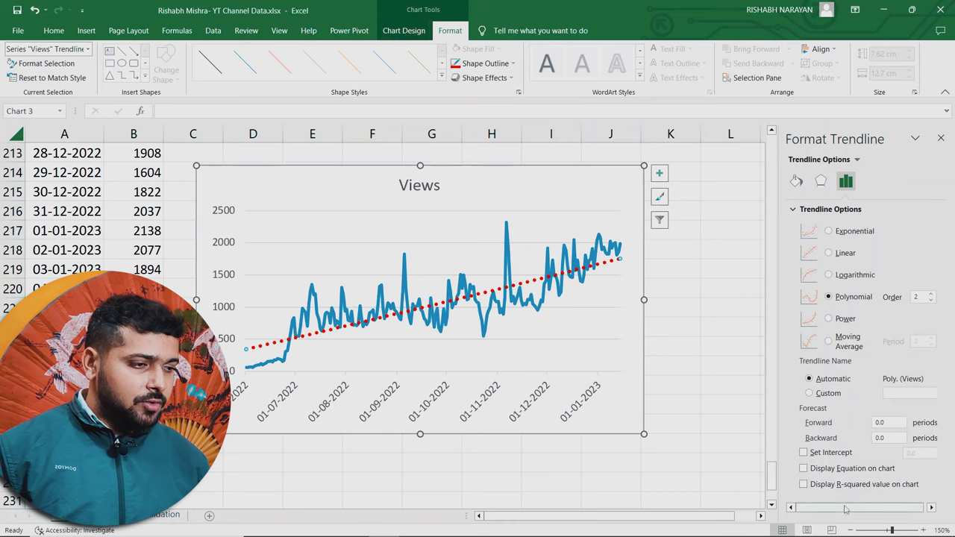
Display the R-squared value of the trendline and move its label into the empty space beside the chart title
{"action": "left_click", "coordinate": [803, 485]}
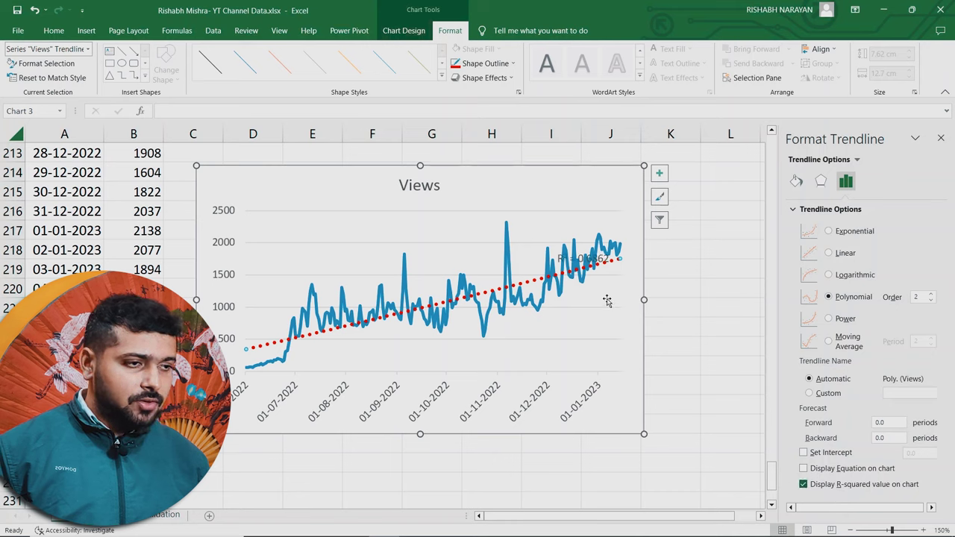
{"action": "left_click_drag", "start_coordinate": [583, 257], "coordinate": [582, 254]}
{"action": "left_click_drag", "start_coordinate": [570, 193], "coordinate": [569, 194]}
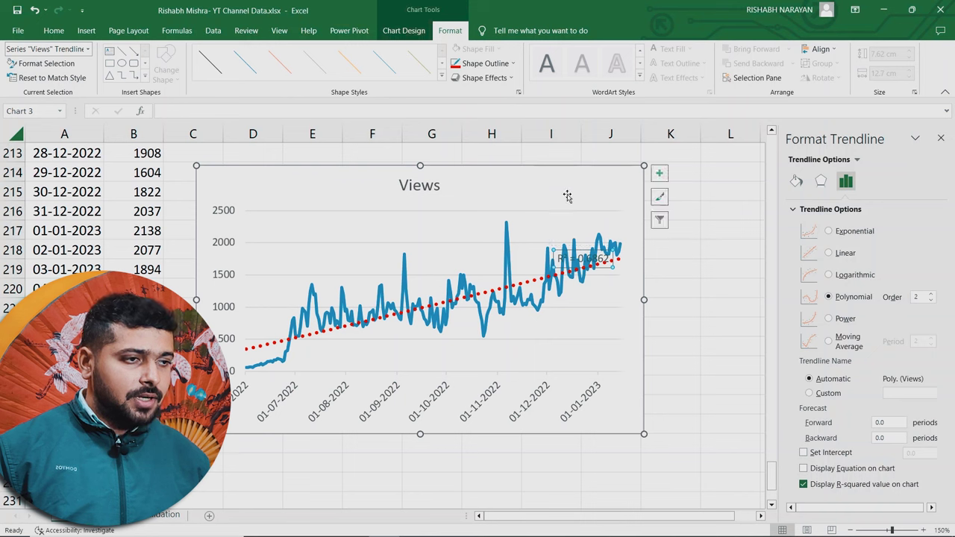
Format the R-squared label as 12 pt bold italic text and reselect the trendline
{"action": "left_click", "coordinate": [53, 31]}
{"action": "left_click", "coordinate": [217, 54]}
{"action": "left_click", "coordinate": [217, 54]}
{"action": "left_click", "coordinate": [217, 55]}
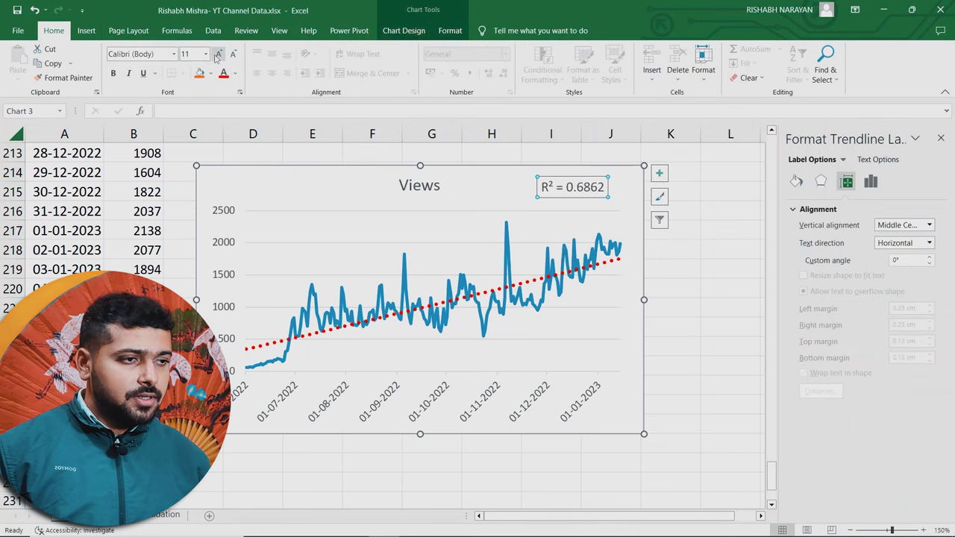
{"action": "left_click", "coordinate": [217, 55]}
{"action": "left_click", "coordinate": [113, 73]}
{"action": "left_click", "coordinate": [128, 73]}
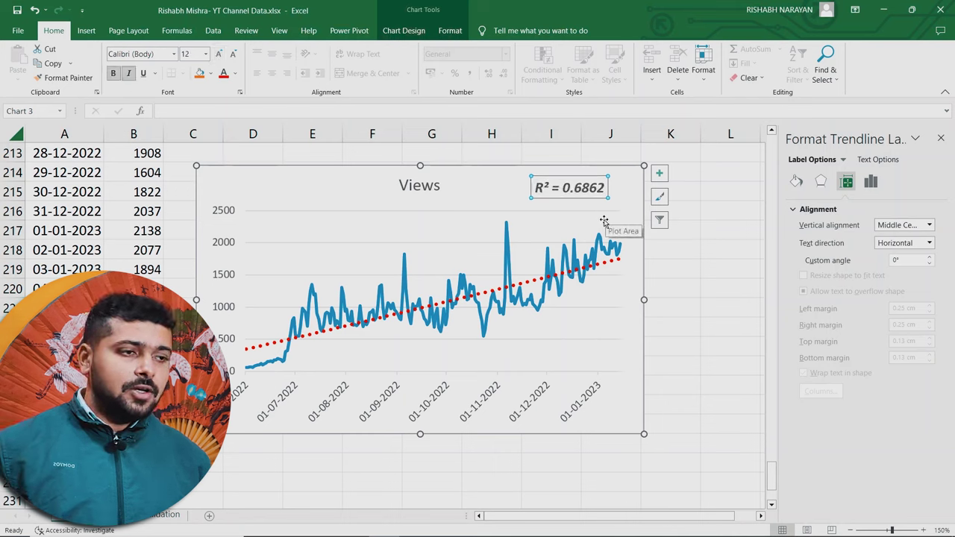
{"action": "left_click", "coordinate": [618, 259]}
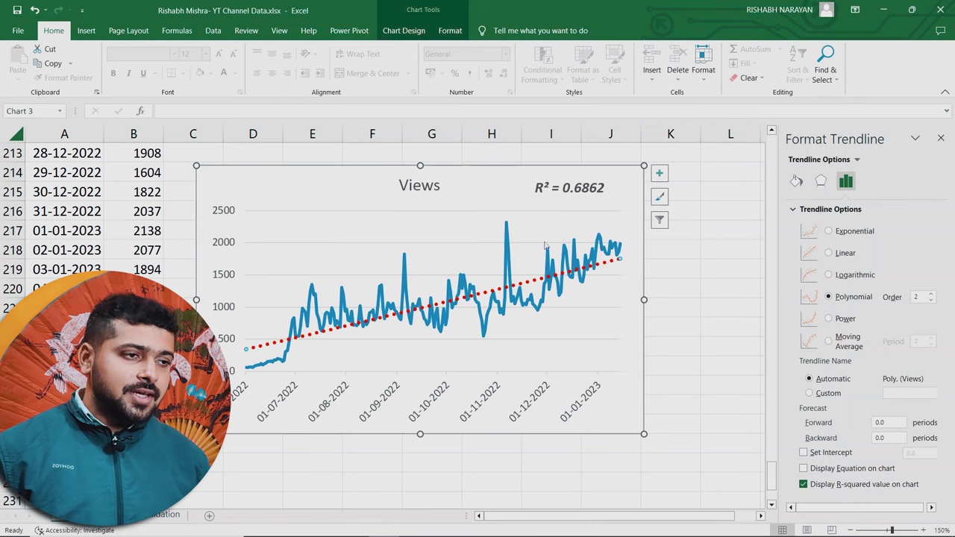
Try the Linear, Exponential and Logarithmic trendline types on the Views chart, then a Polynomial of order 3, to compare their R-squared values
{"action": "left_click", "coordinate": [578, 196]}
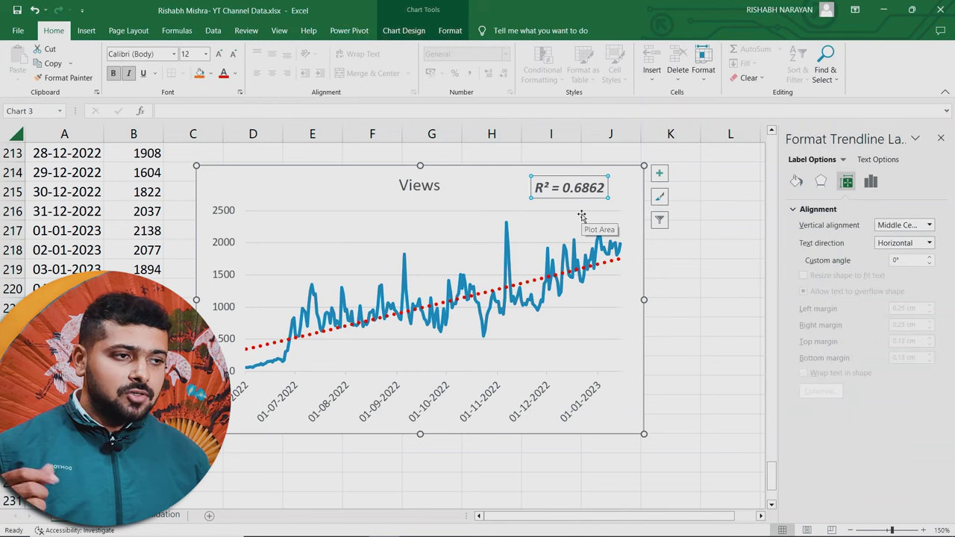
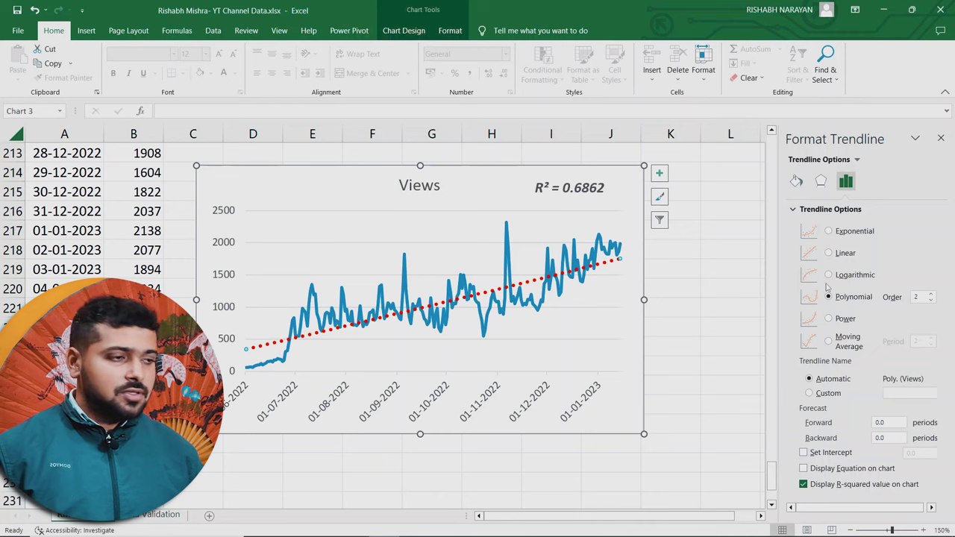
{"action": "left_click", "coordinate": [827, 253]}
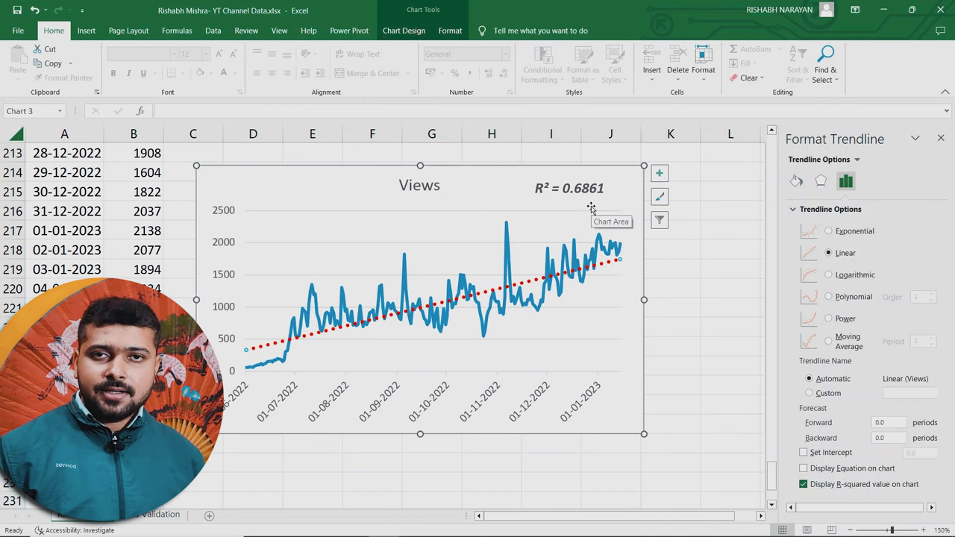
{"action": "left_click", "coordinate": [828, 232]}
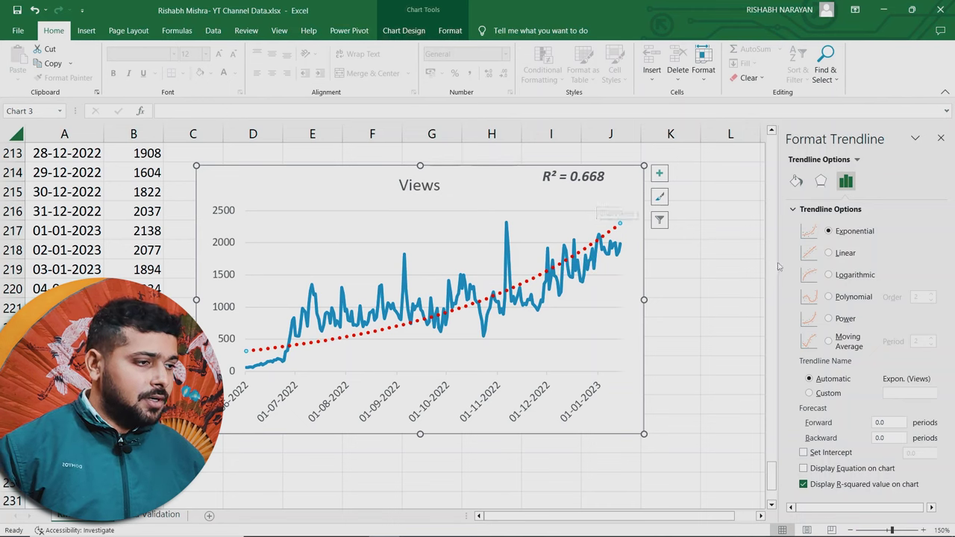
{"action": "left_click", "coordinate": [828, 275]}
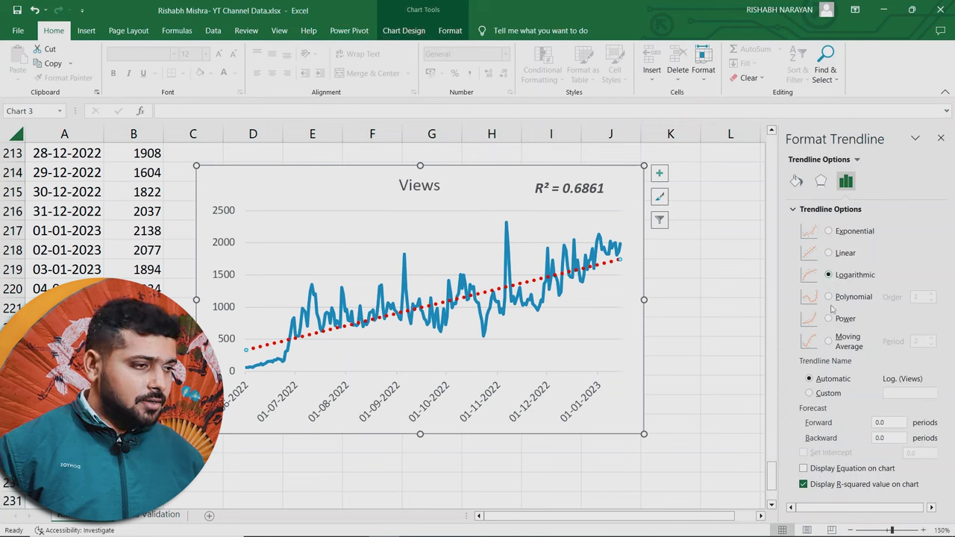
{"action": "left_click", "coordinate": [830, 298]}
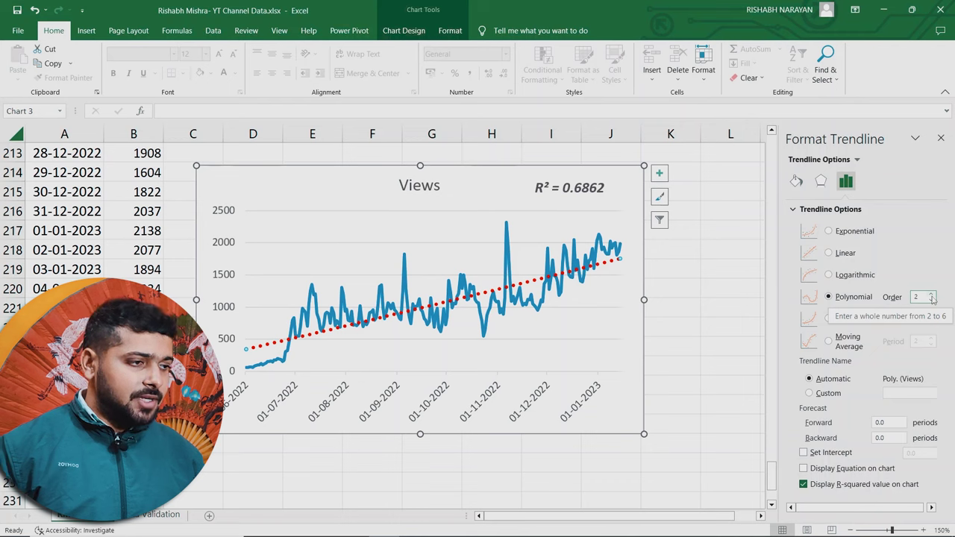
{"action": "left_click", "coordinate": [931, 296]}
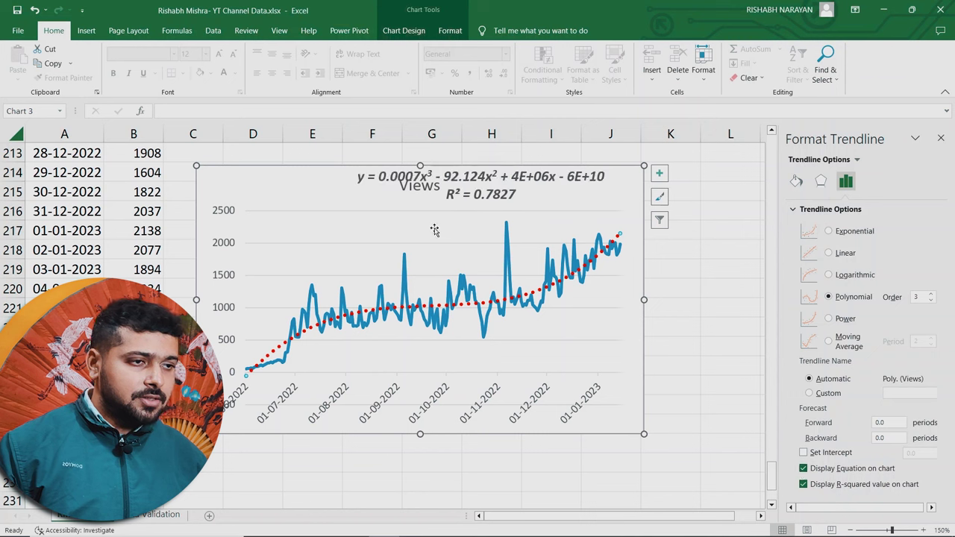
Try the Linear trendline type with the equation displayed and move the equation label up beside the chart title
{"action": "left_click_drag", "start_coordinate": [479, 181], "coordinate": [514, 210]}
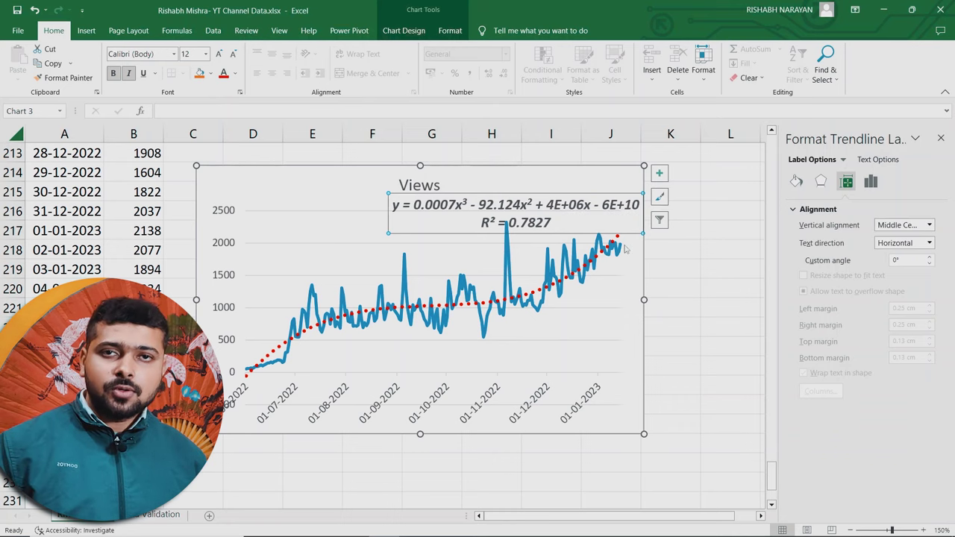
{"action": "left_click", "coordinate": [581, 276]}
{"action": "left_click", "coordinate": [849, 257]}
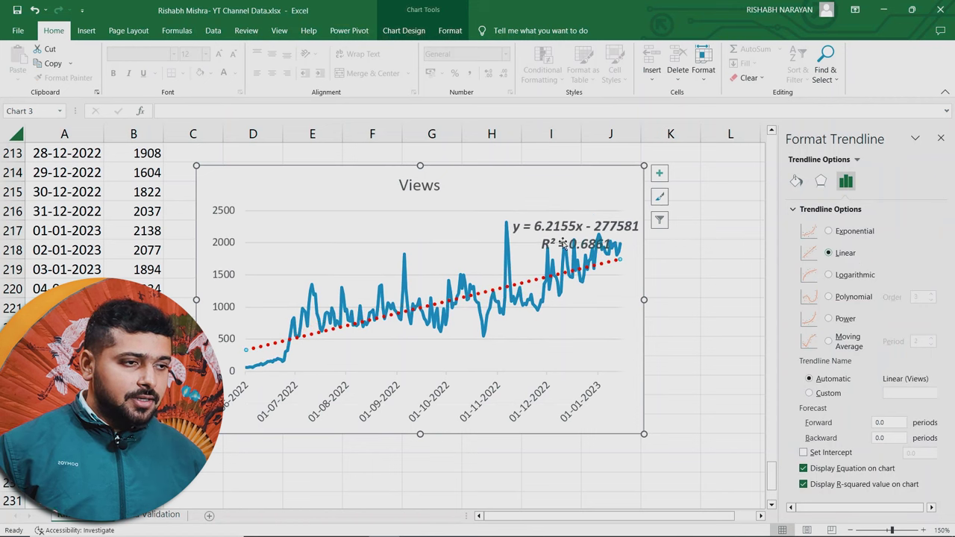
{"action": "left_click_drag", "start_coordinate": [563, 244], "coordinate": [560, 212]}
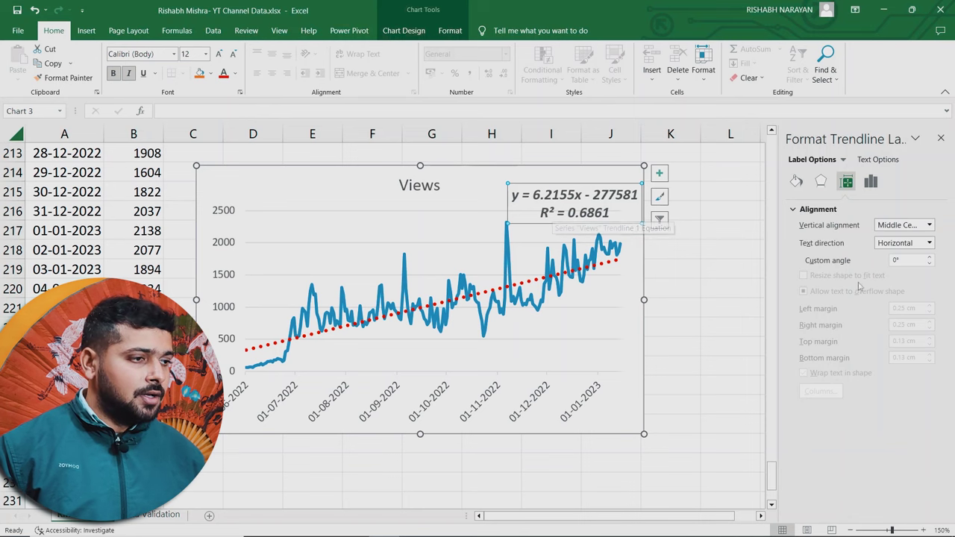
{"action": "left_click", "coordinate": [534, 287]}
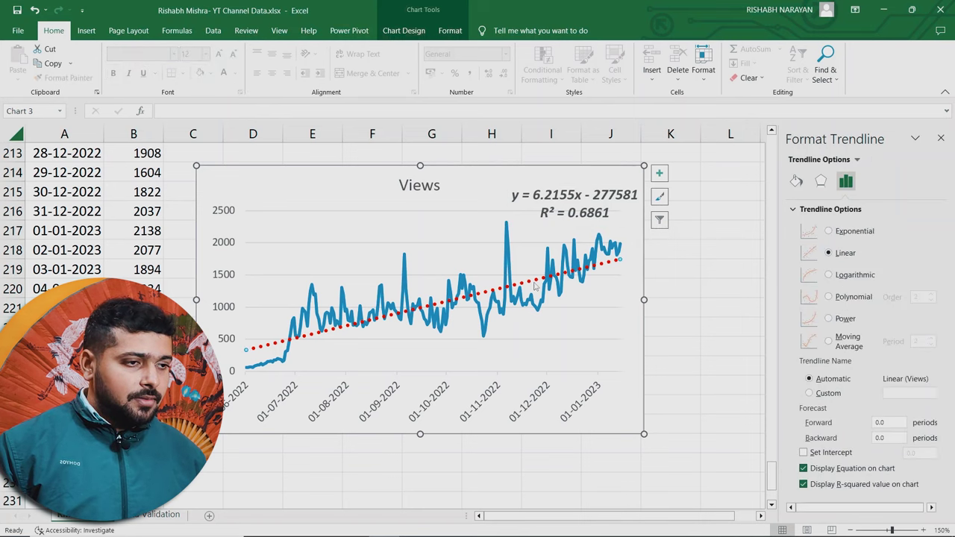
Switch the trendline back to Polynomial without its equation and move the R-squared label beside the chart title
{"action": "left_click", "coordinate": [828, 297]}
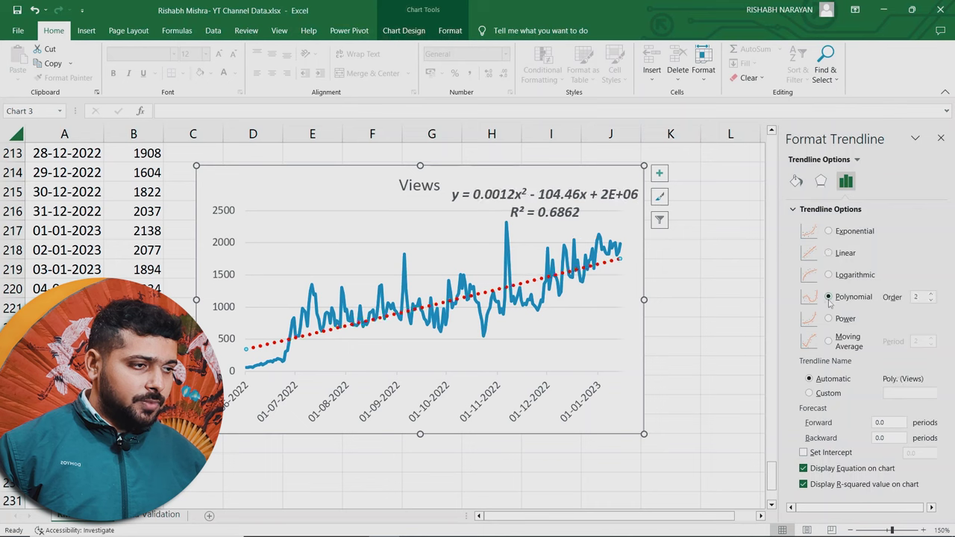
{"action": "left_click", "coordinate": [804, 469]}
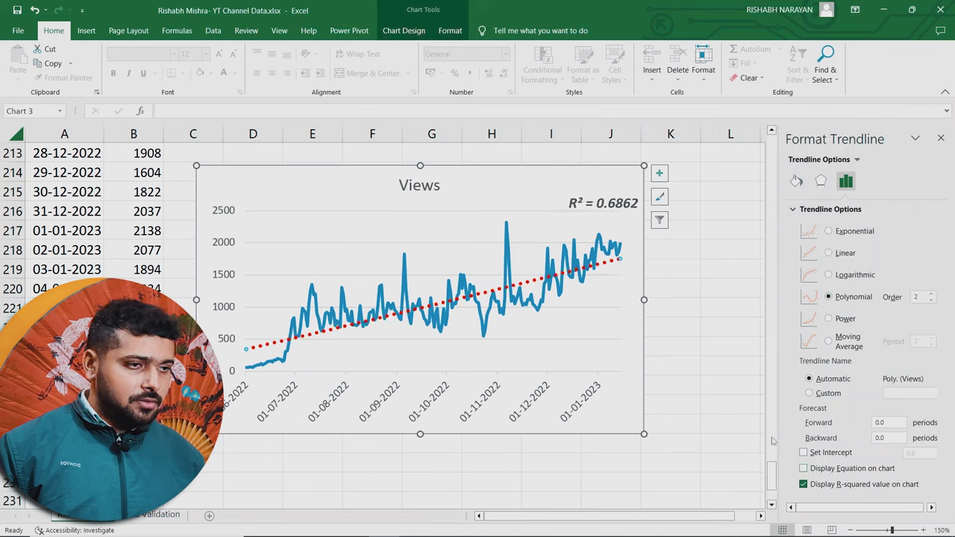
{"action": "left_click", "coordinate": [613, 203]}
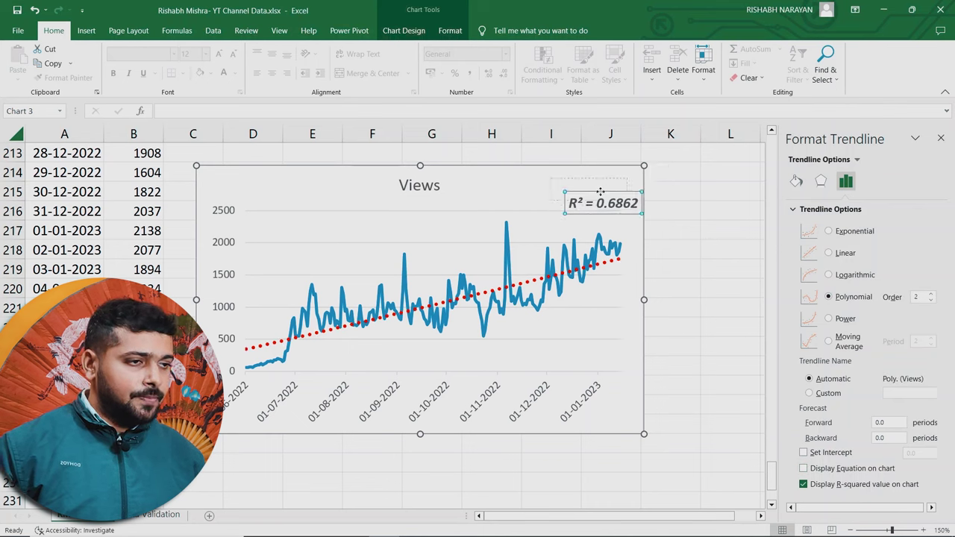
{"action": "left_click", "coordinate": [618, 259]}
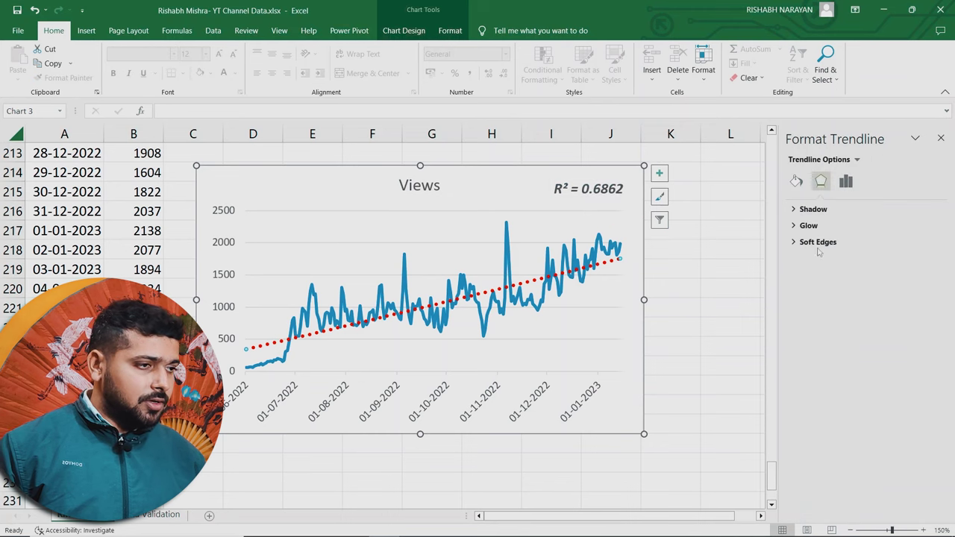
Set the polynomial trendline to order 3 and forecast it 7 periods forward
{"action": "left_click", "coordinate": [846, 182]}
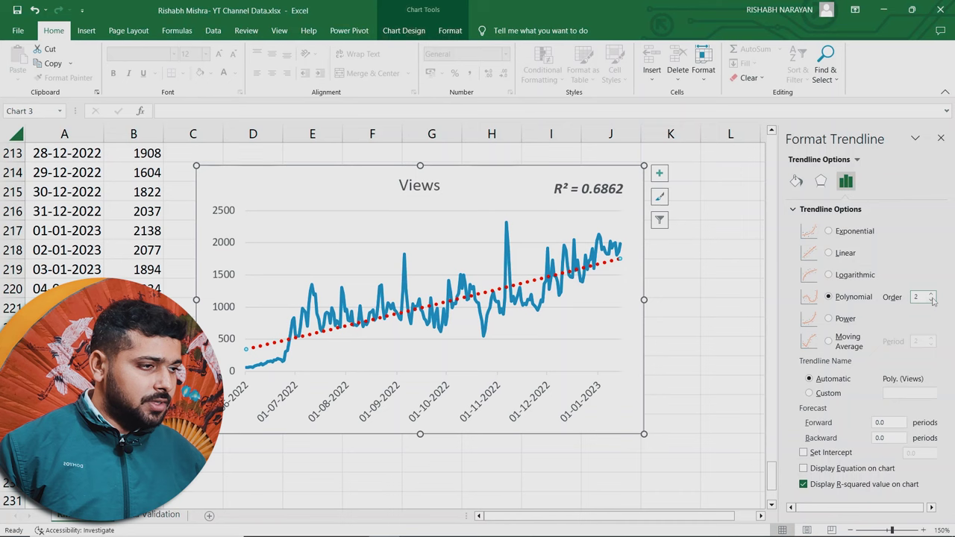
{"action": "left_click", "coordinate": [931, 296]}
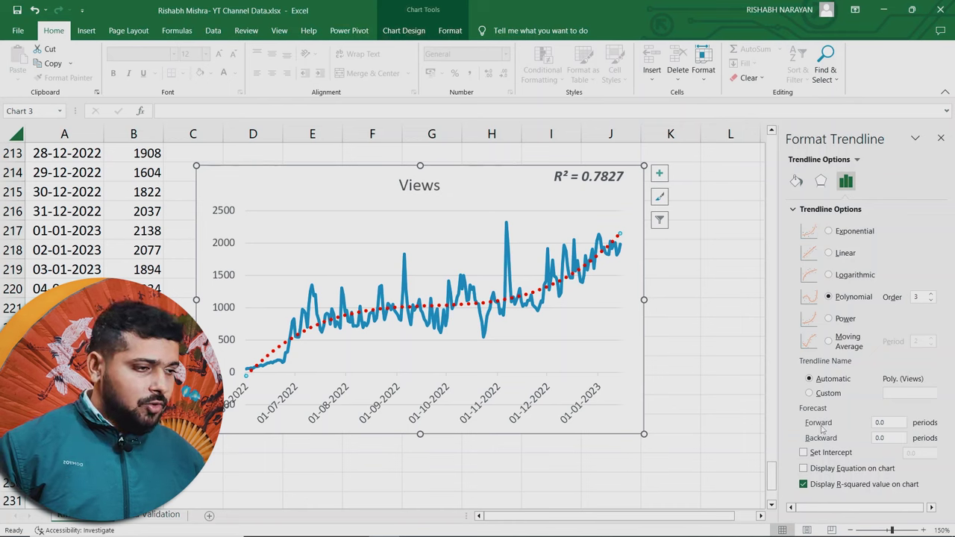
{"action": "double_click", "coordinate": [888, 423]}
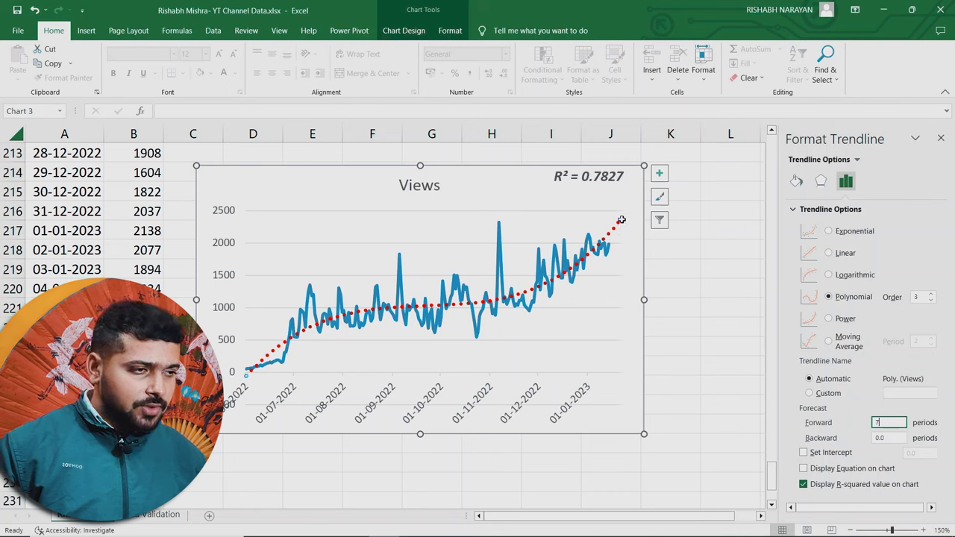
{"action": "left_click", "coordinate": [239, 219]}
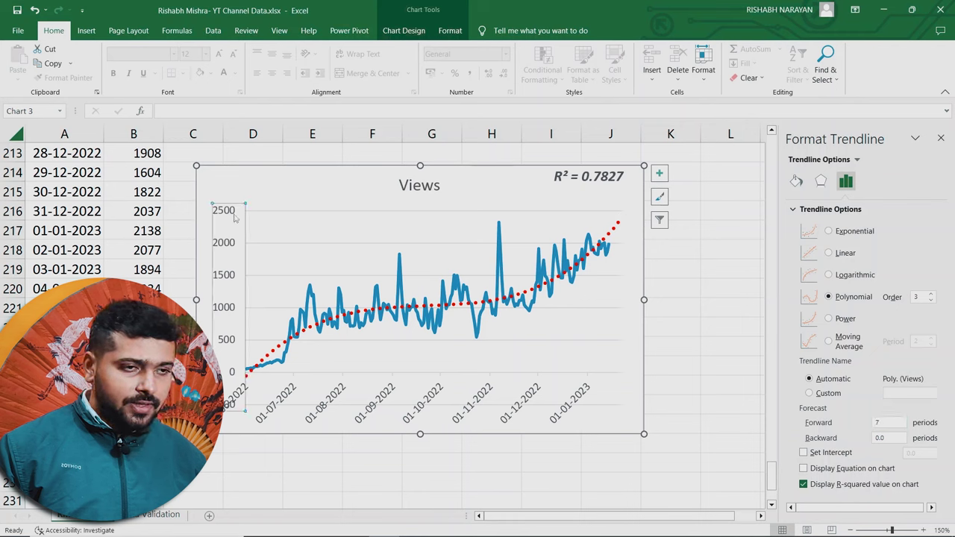
{"action": "left_click", "coordinate": [631, 242]}
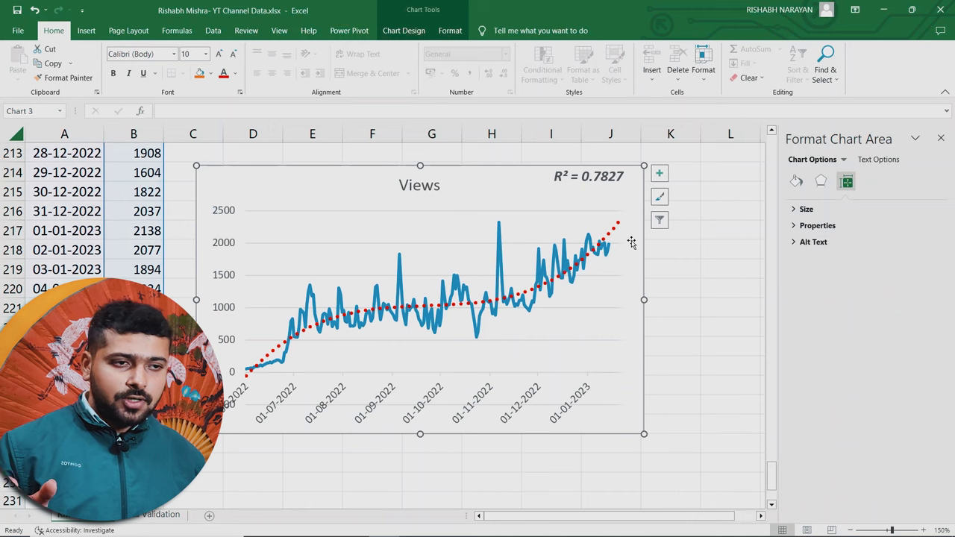
Check the actual views for 21-01-2023 on the Data Validation sheet against the trendline forecast
{"action": "left_click", "coordinate": [149, 515]}
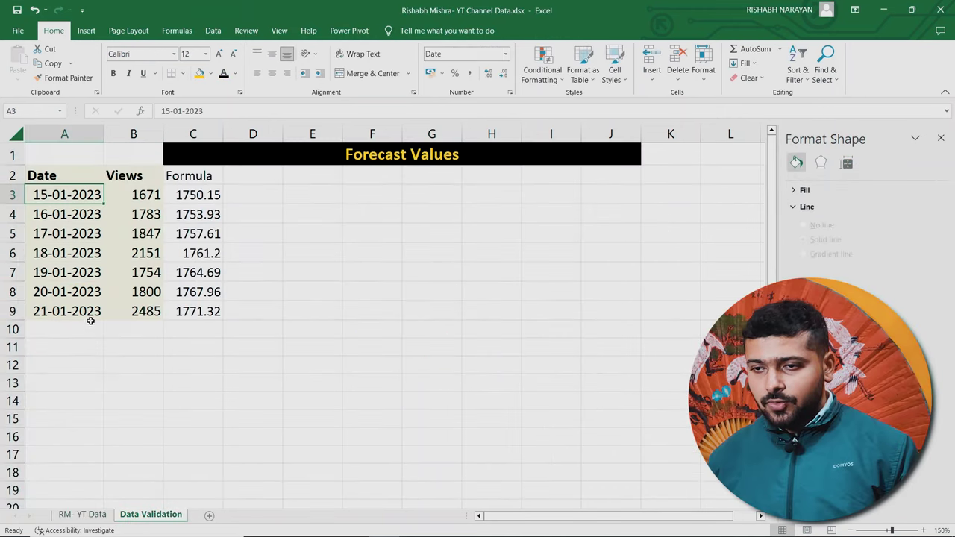
{"action": "left_click", "coordinate": [143, 319]}
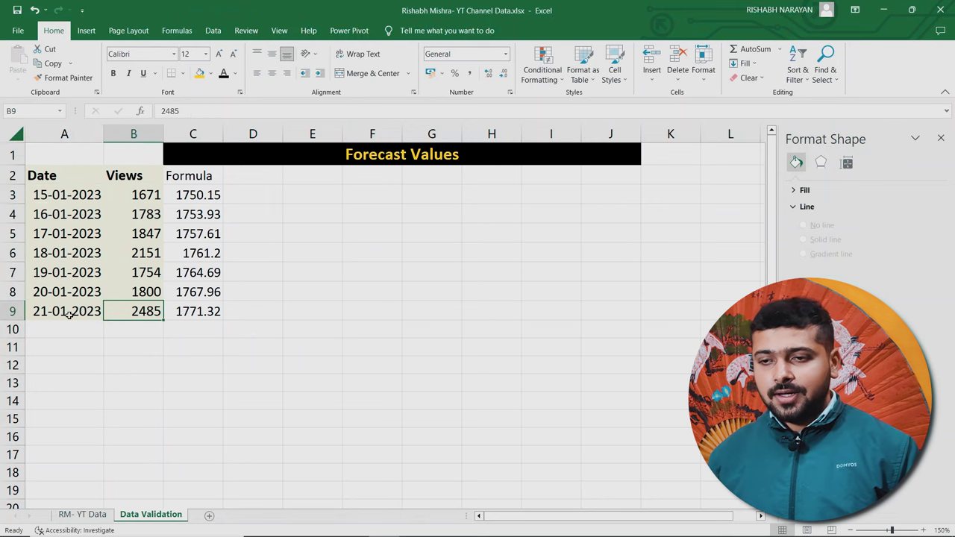
{"action": "left_click_drag", "start_coordinate": [72, 312], "coordinate": [134, 312]}
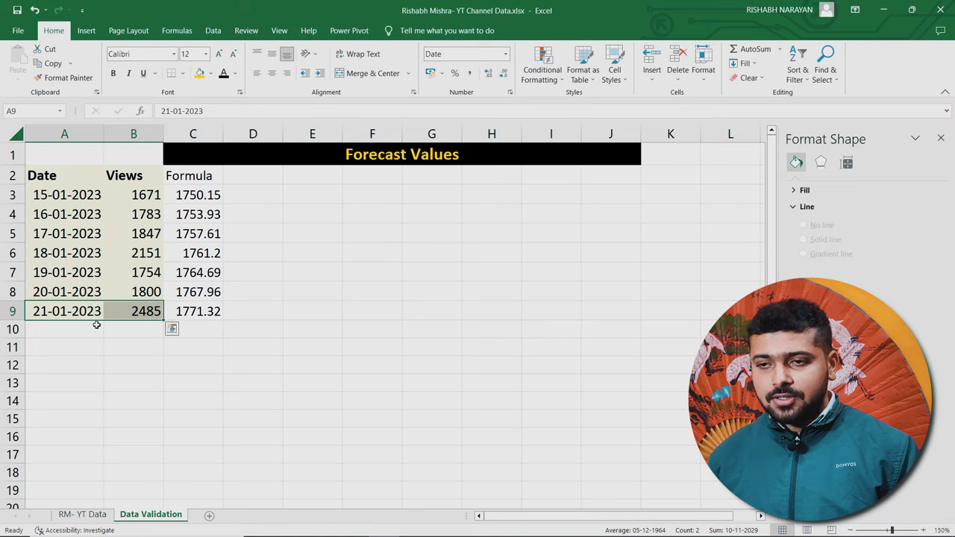
{"action": "left_click", "coordinate": [133, 312]}
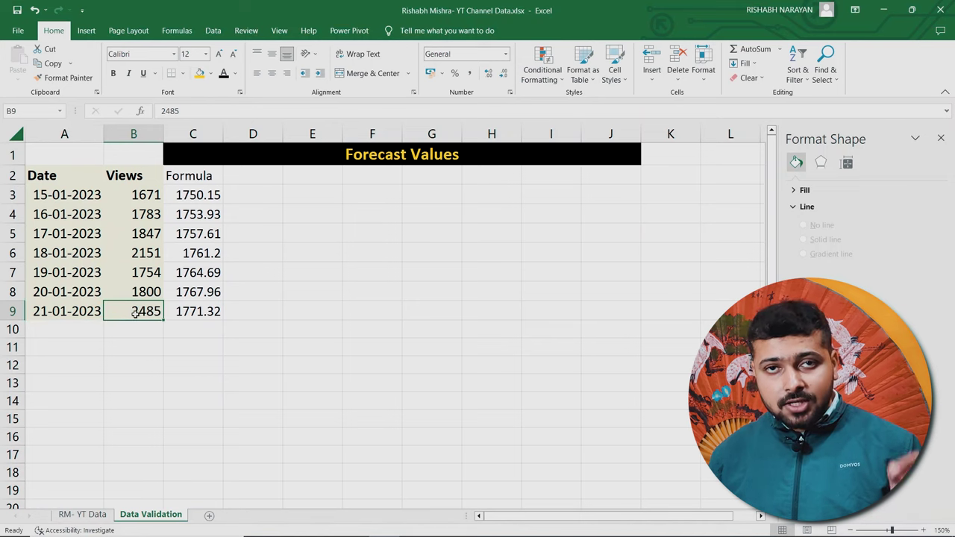
On the RM- YT Data sheet, extend the chart trendline's forecast to 90 periods forward and make it a Polynomial of order 3
{"action": "left_click", "coordinate": [82, 515]}
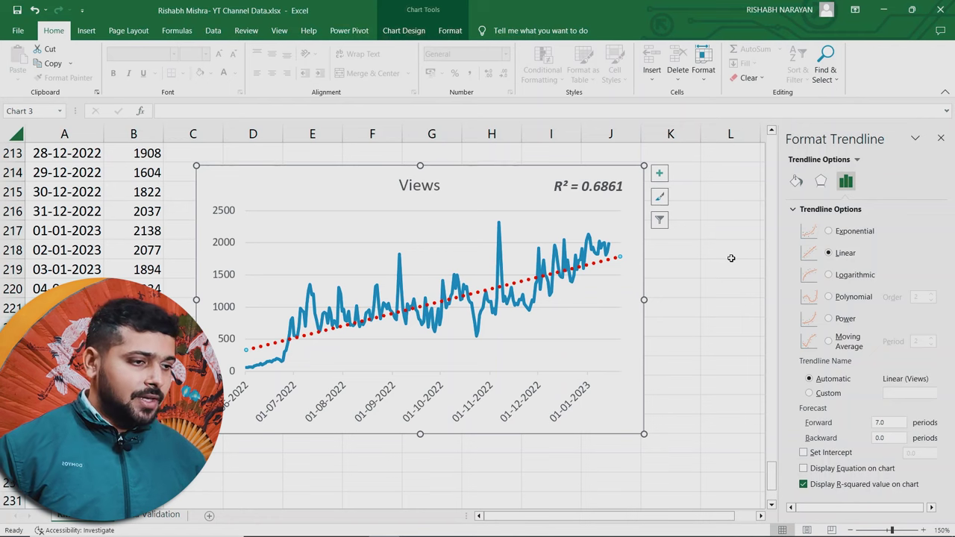
{"action": "double_click", "coordinate": [888, 422]}
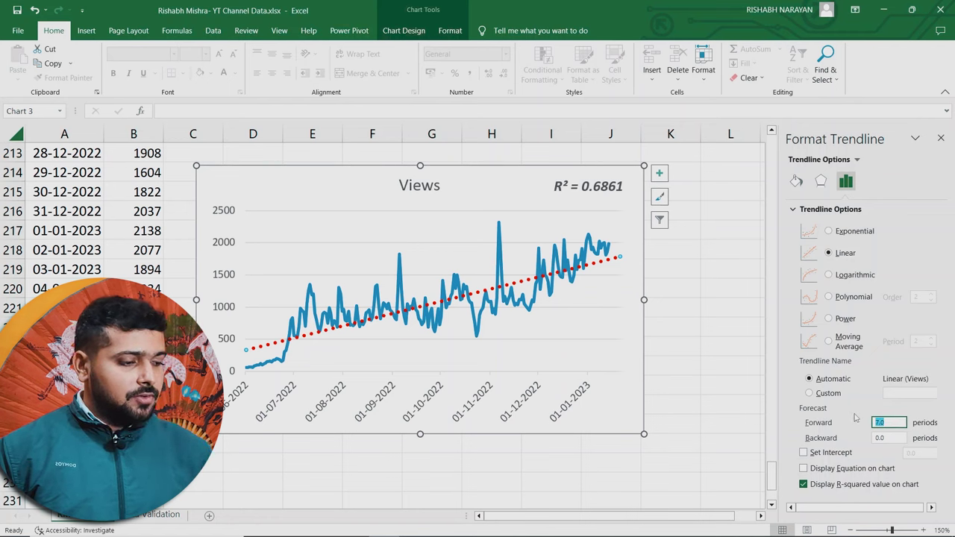
{"action": "type", "text": "90"}
{"action": "key", "text": "Return"}
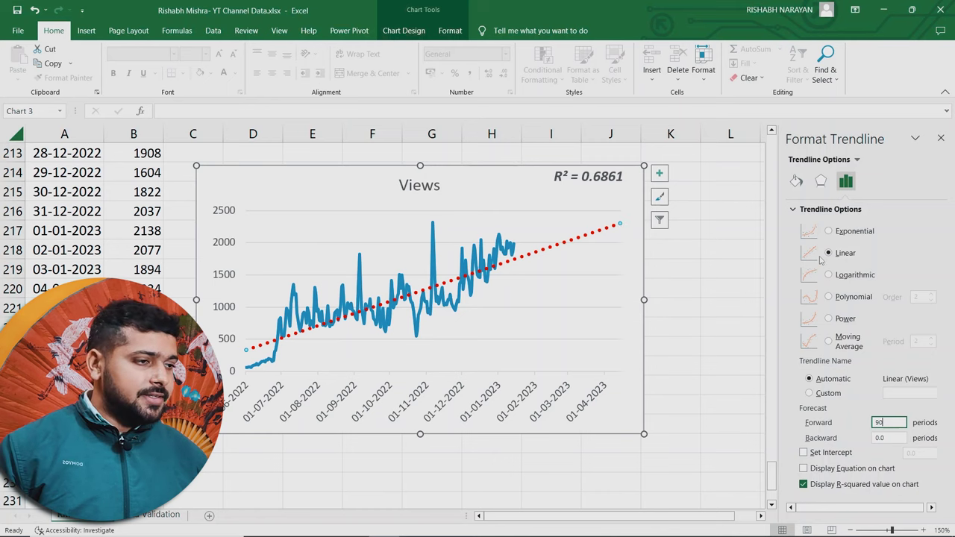
{"action": "left_click", "coordinate": [829, 297]}
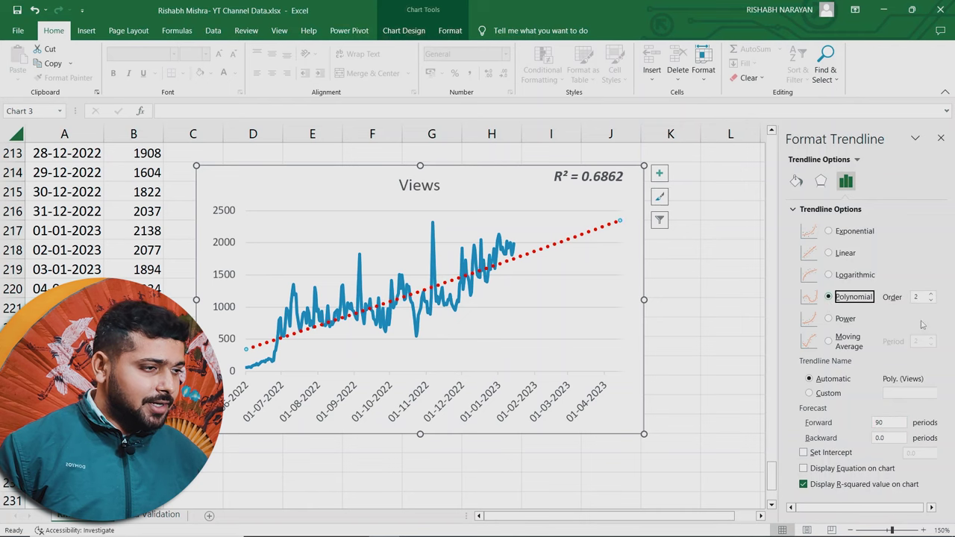
{"action": "left_click", "coordinate": [932, 294]}
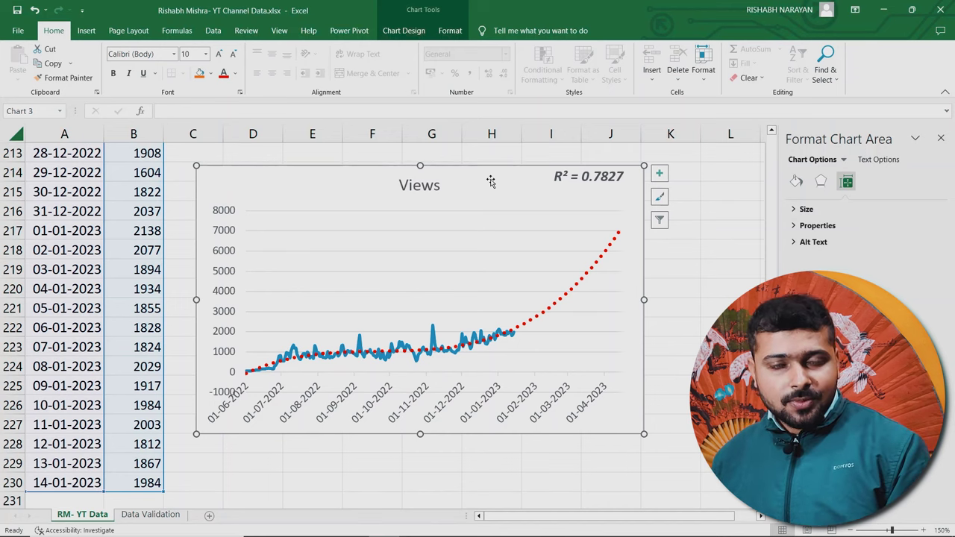
Start a forecast worksheet from the Date and Views data in A2:B230 and expand its options
{"action": "left_click", "coordinate": [62, 217]}
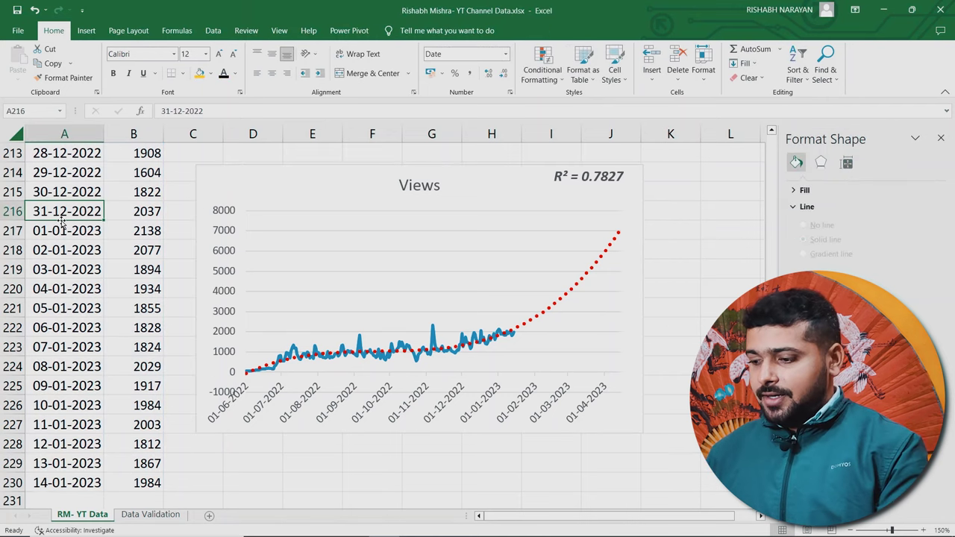
{"action": "key", "text": "ctrl+Home"}
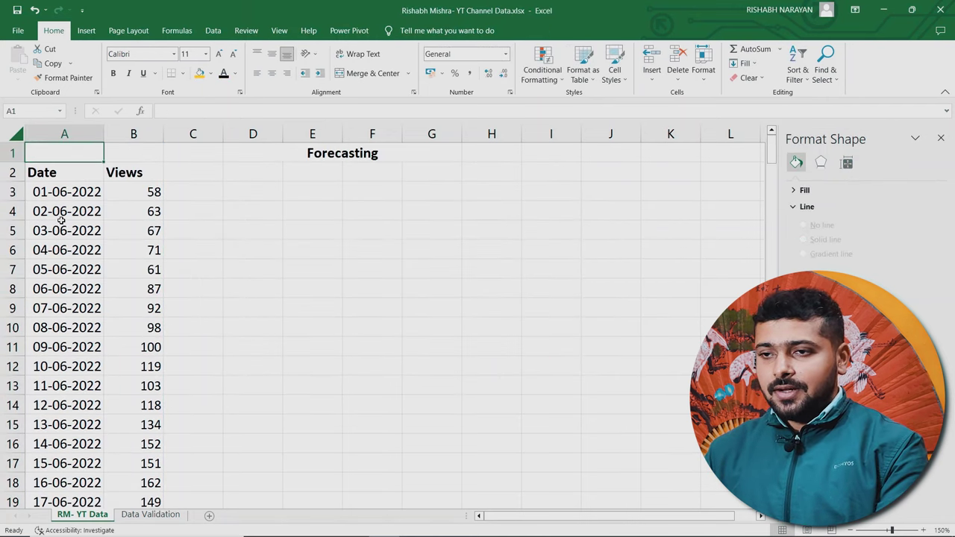
{"action": "left_click", "coordinate": [70, 174]}
{"action": "key", "text": "shift+Right"}
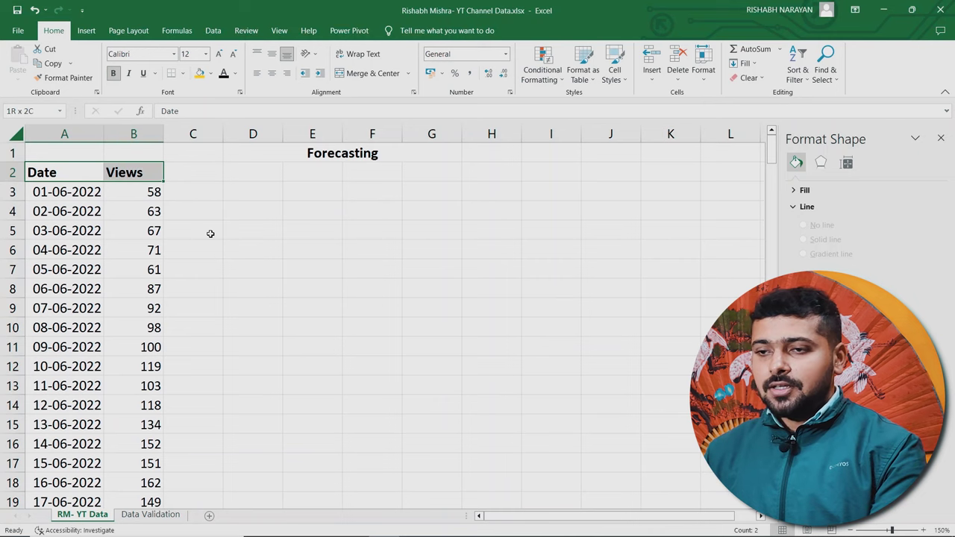
{"action": "key", "text": "ctrl+shift+Down"}
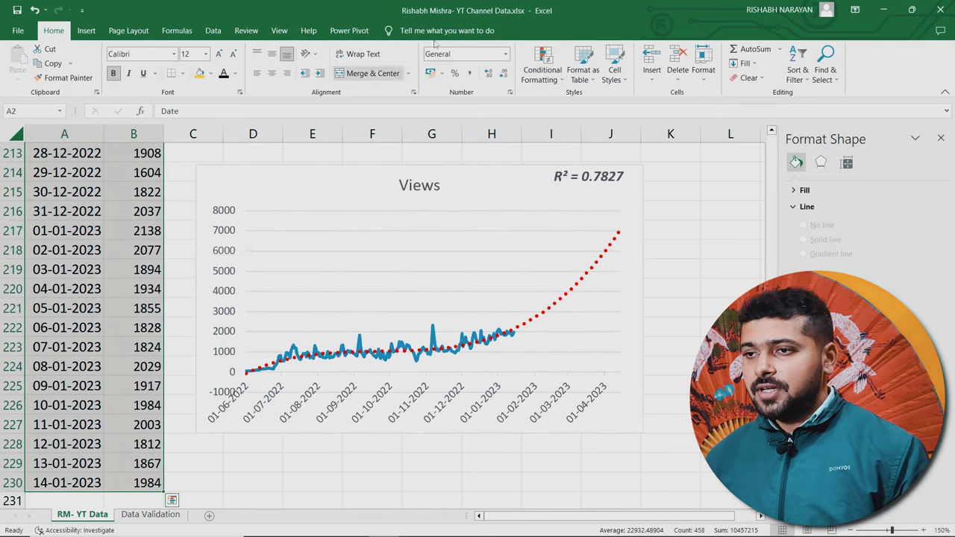
{"action": "left_click", "coordinate": [214, 31]}
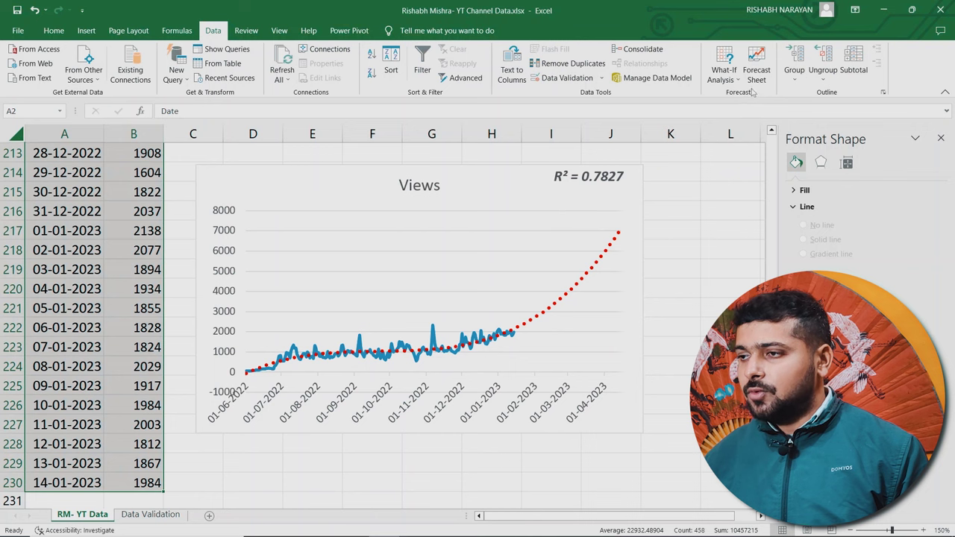
{"action": "left_click", "coordinate": [757, 68]}
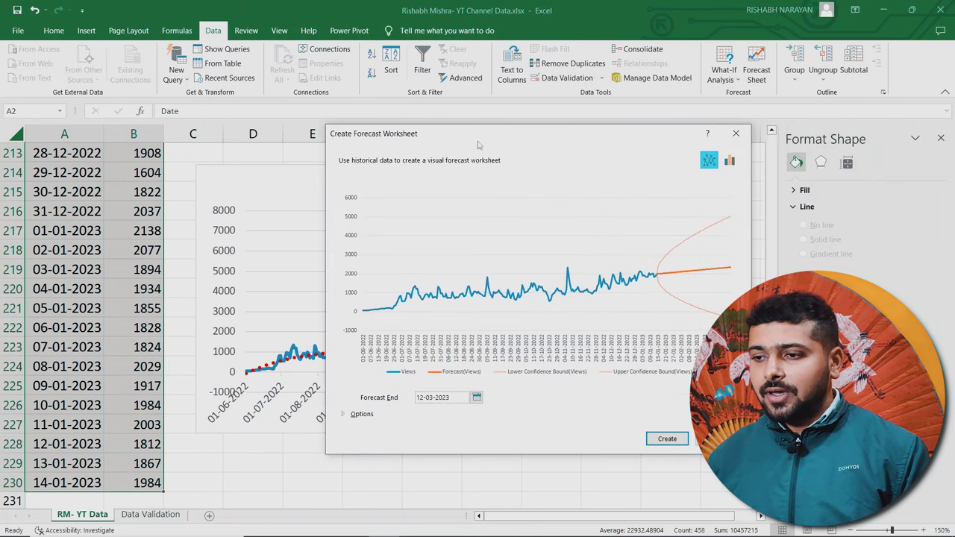
{"action": "left_click_drag", "start_coordinate": [479, 145], "coordinate": [356, 134]}
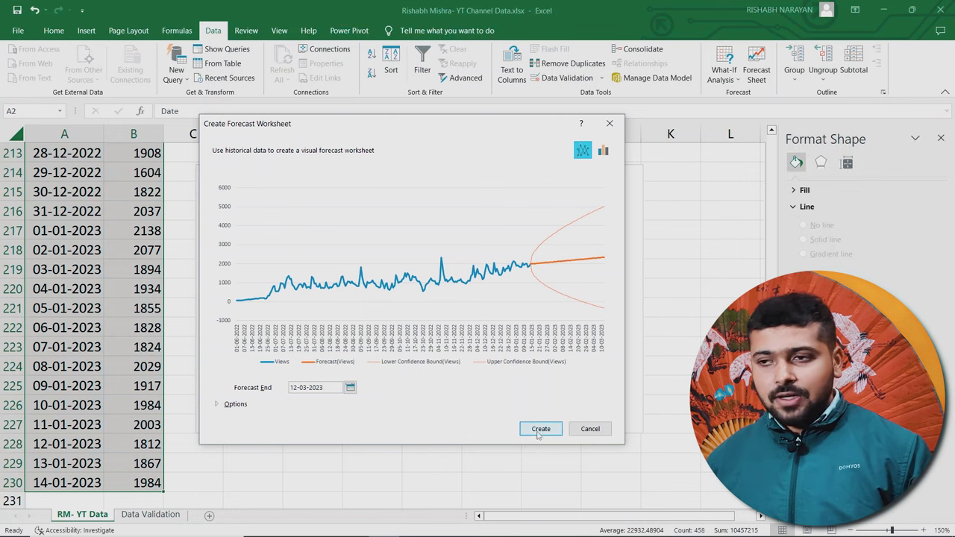
{"action": "left_click", "coordinate": [233, 404]}
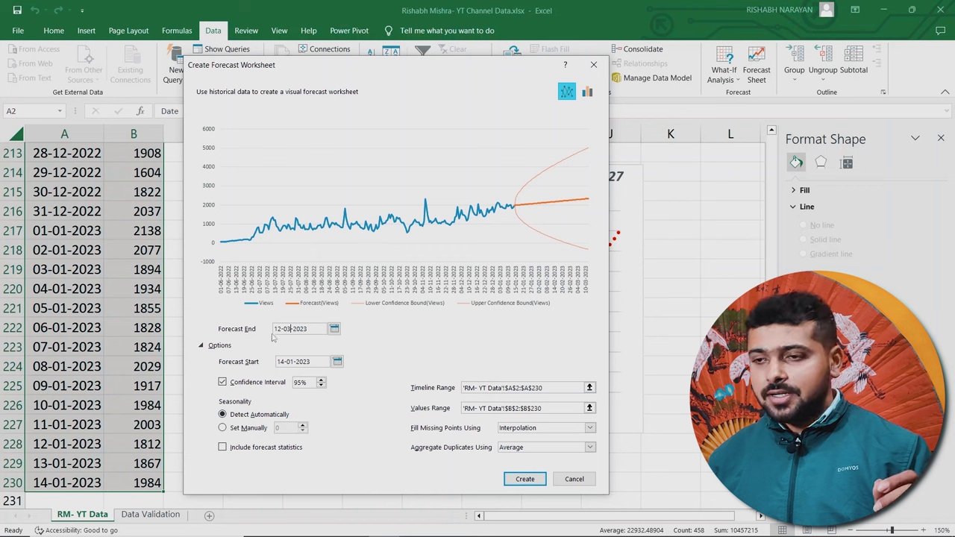
Try an 85% confidence interval for the forecast and check the choices for filling missing points
{"action": "left_click_drag", "start_coordinate": [291, 329], "coordinate": [310, 329]}
{"action": "left_click", "coordinate": [310, 329]}
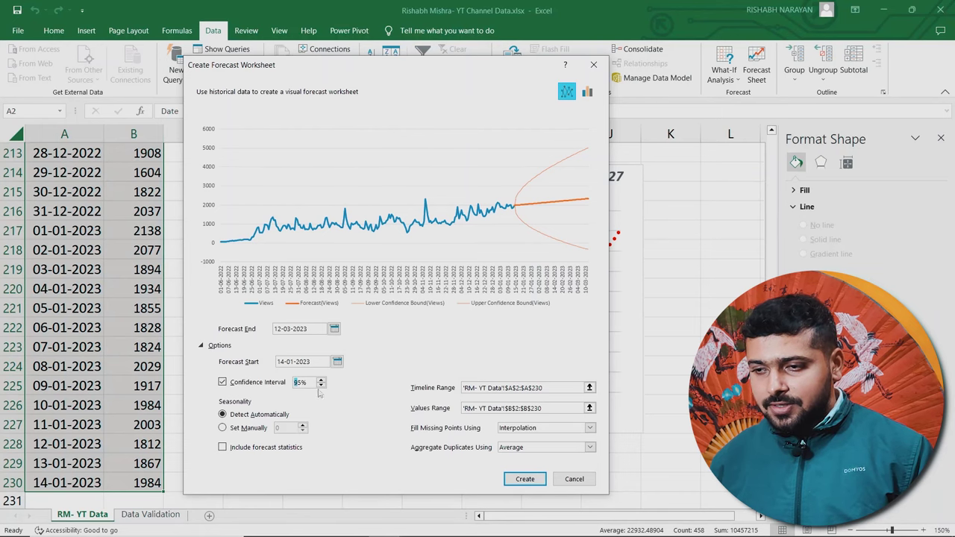
{"action": "type", "text": "8"}
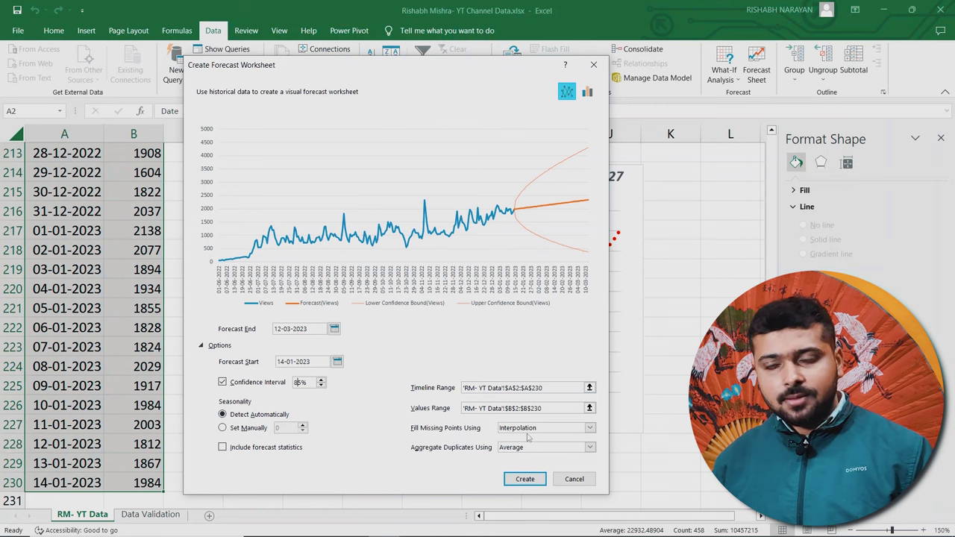
{"action": "left_click", "coordinate": [590, 428]}
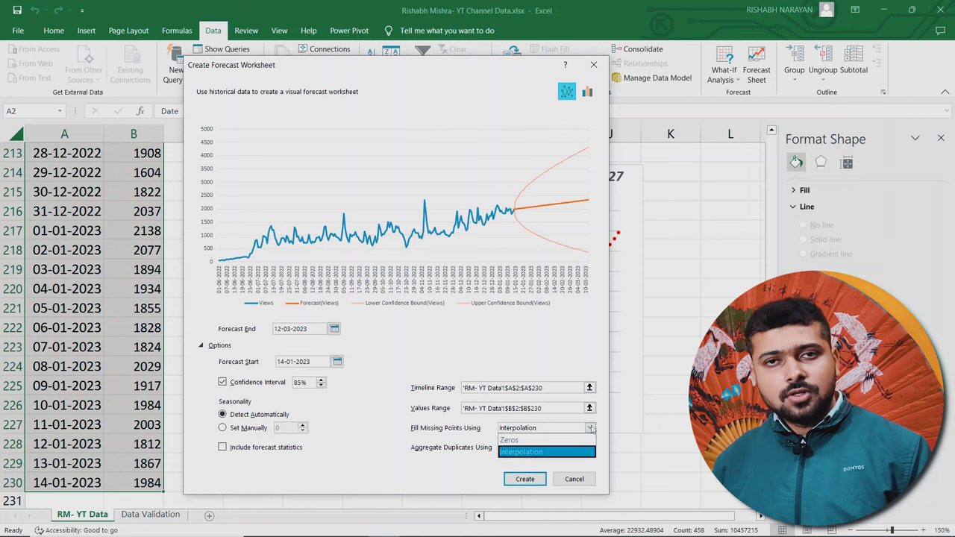
{"action": "left_click", "coordinate": [590, 428]}
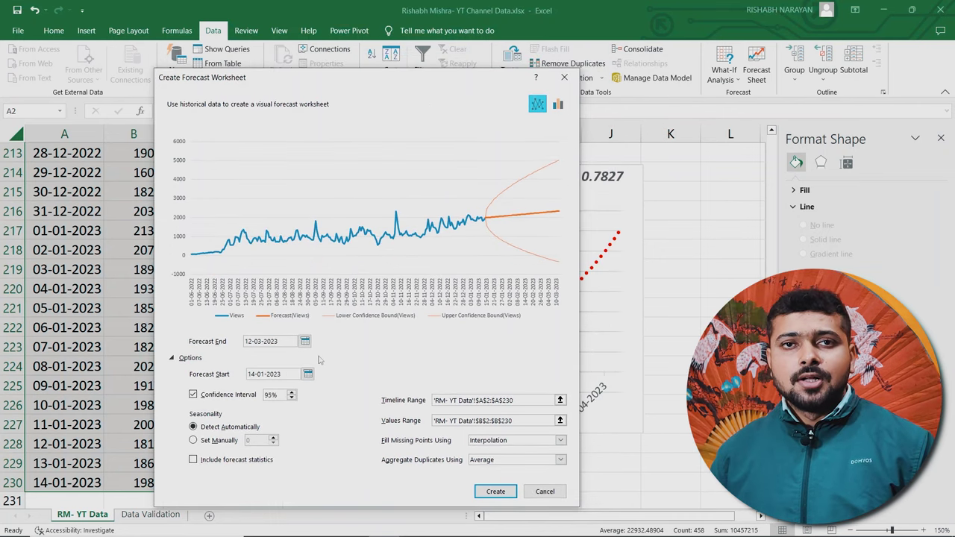
Set the forecast end to 21-01-2023 and create the forecast worksheet with a 95% confidence interval
{"action": "left_click", "coordinate": [304, 341]}
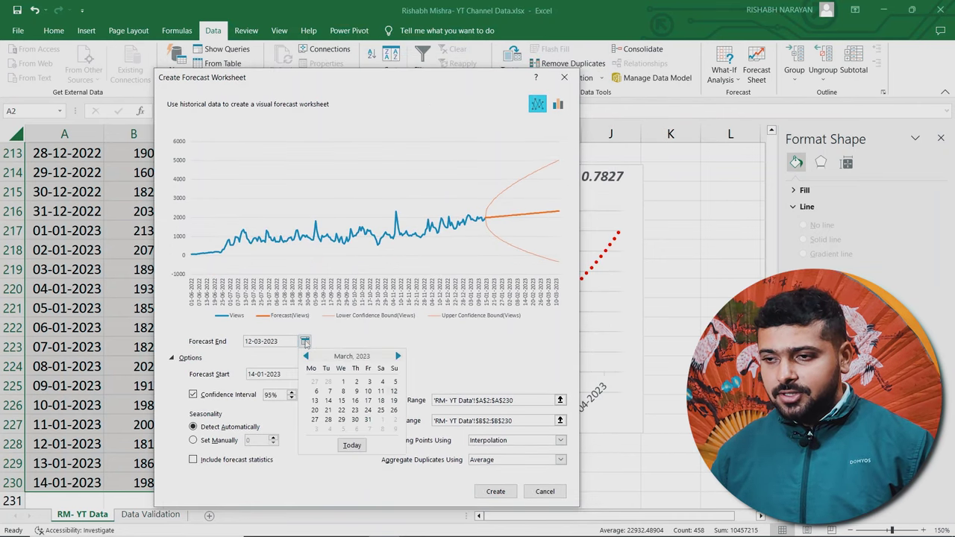
{"action": "left_click", "coordinate": [306, 357]}
{"action": "left_click", "coordinate": [306, 356]}
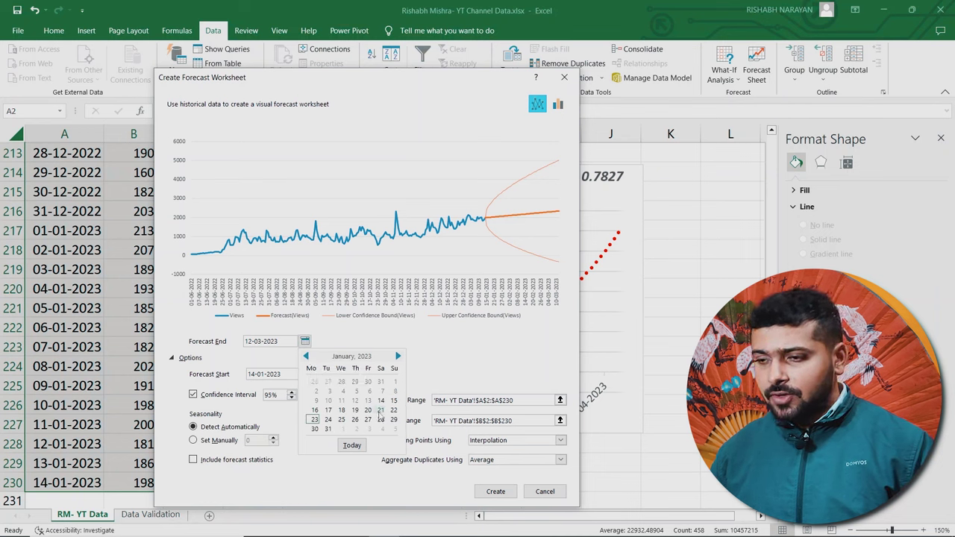
{"action": "left_click", "coordinate": [380, 410]}
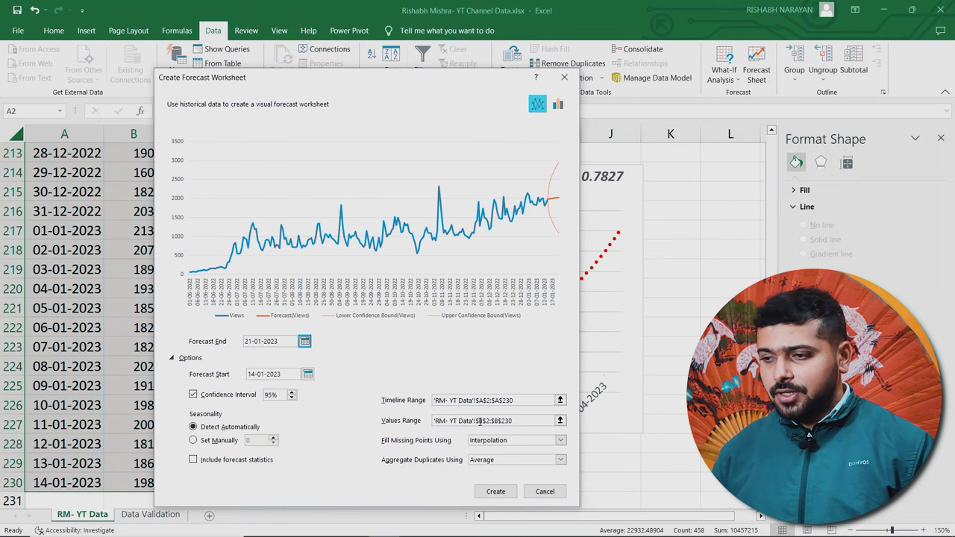
{"action": "left_click", "coordinate": [495, 492]}
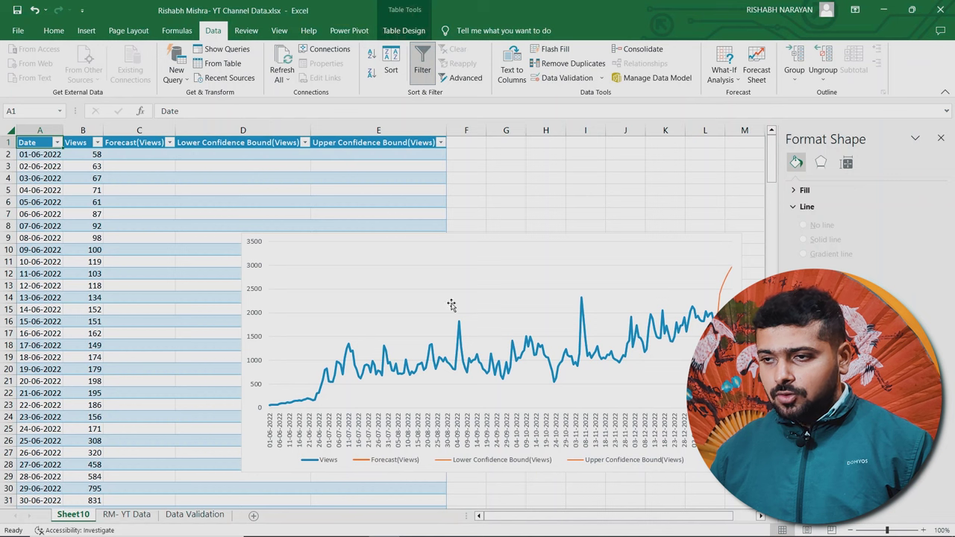
Move the forecast chart beside the table so that it clears all the forecast and confidence bound columns
{"action": "left_click", "coordinate": [290, 263]}
{"action": "left_click", "coordinate": [298, 238]}
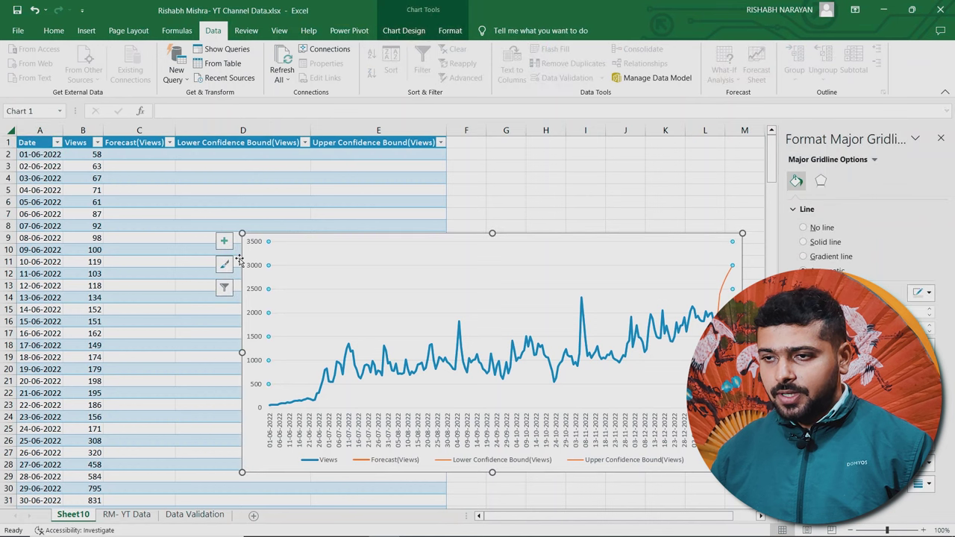
{"action": "left_click_drag", "start_coordinate": [298, 238], "coordinate": [250, 212]}
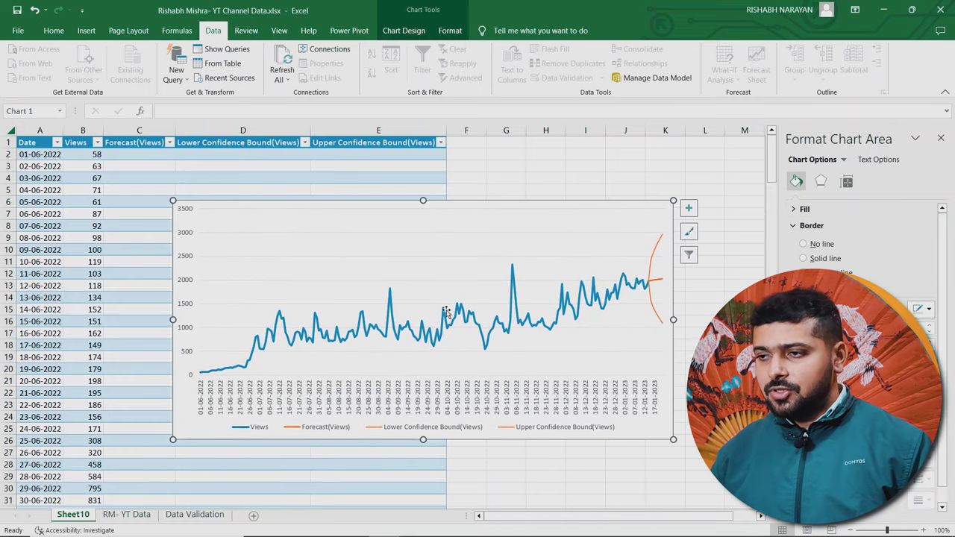
{"action": "left_click_drag", "start_coordinate": [171, 275], "coordinate": [483, 272]}
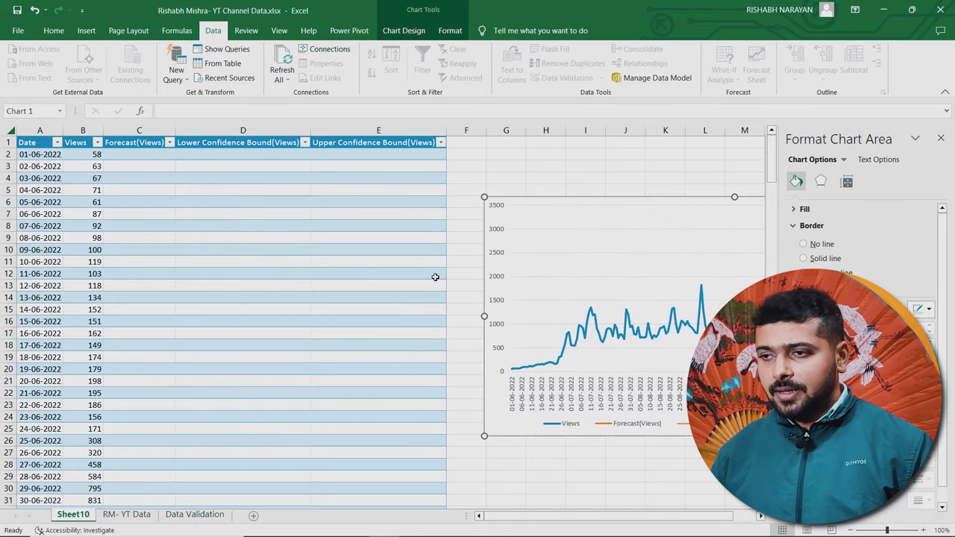
Examine the Views, Forecast(Views), Lower Confidence Bound(Views) and Upper Confidence Bound(Views) columns of the forecast table
{"action": "left_click", "coordinate": [114, 142]}
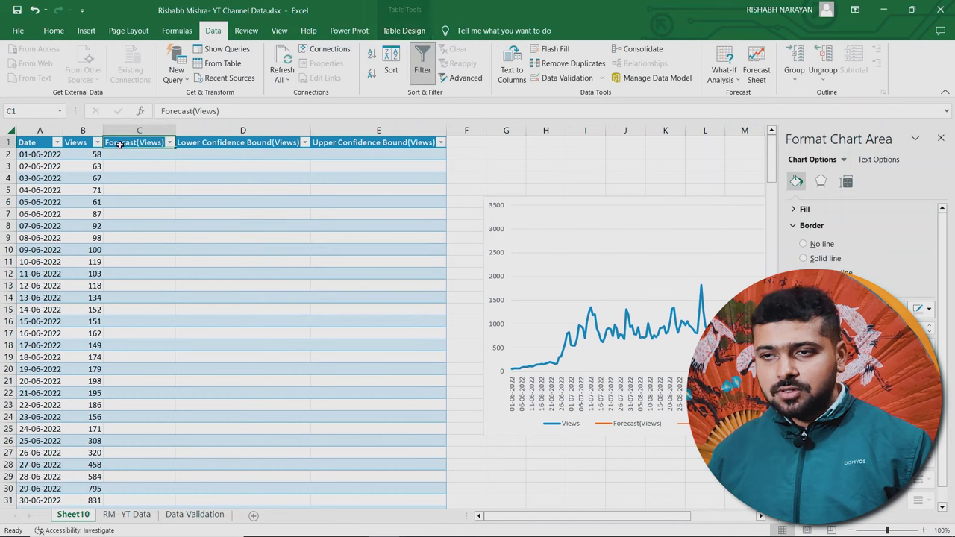
{"action": "left_click", "coordinate": [200, 154]}
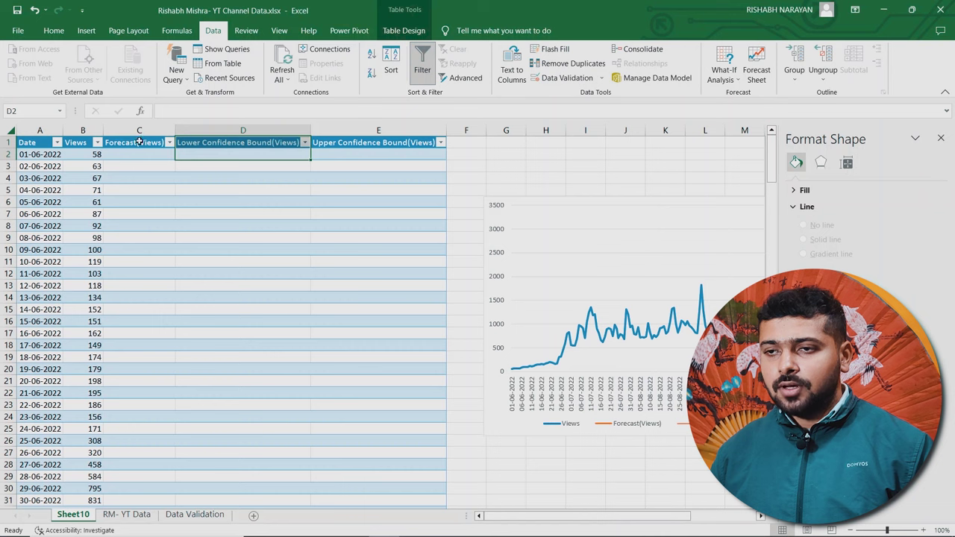
{"action": "left_click", "coordinate": [138, 142]}
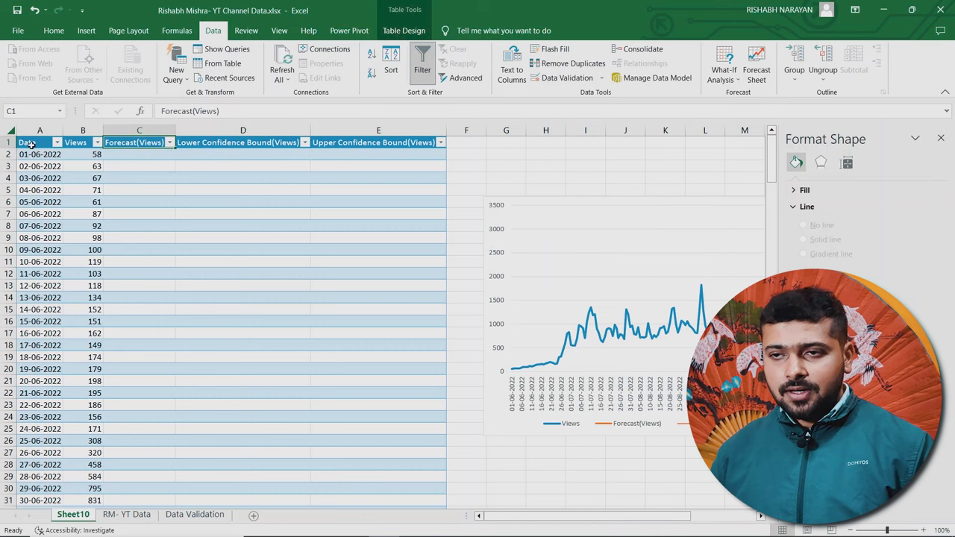
{"action": "left_click", "coordinate": [72, 144]}
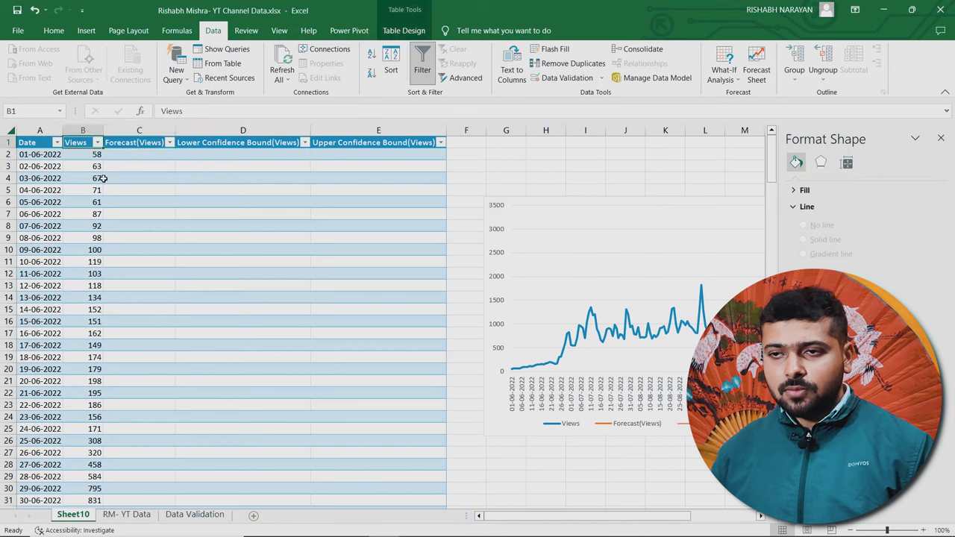
{"action": "left_click", "coordinate": [139, 144]}
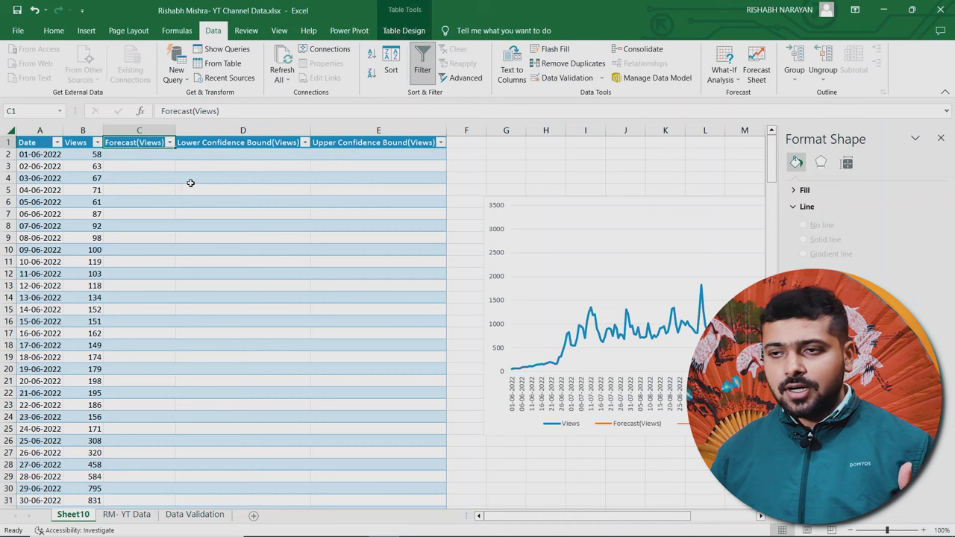
{"action": "left_click", "coordinate": [211, 154]}
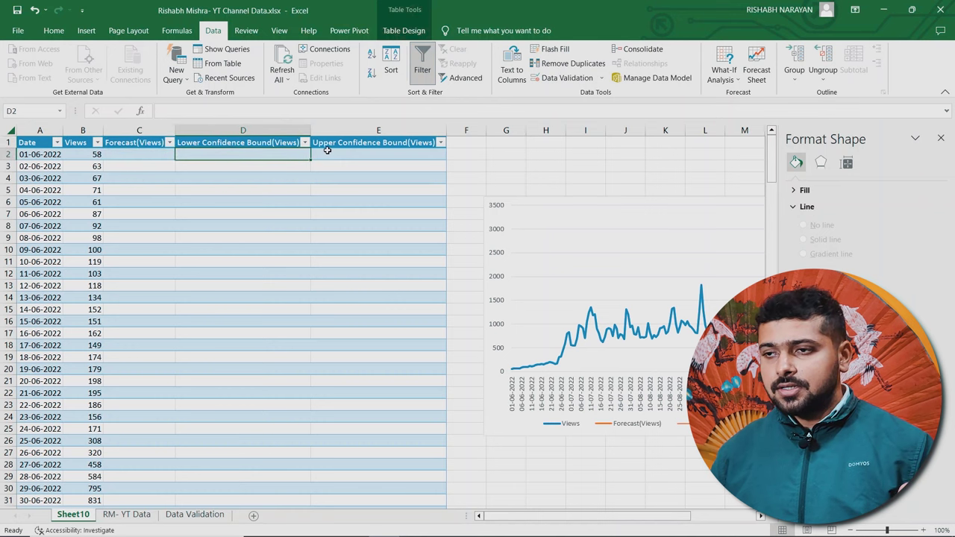
{"action": "left_click", "coordinate": [328, 152]}
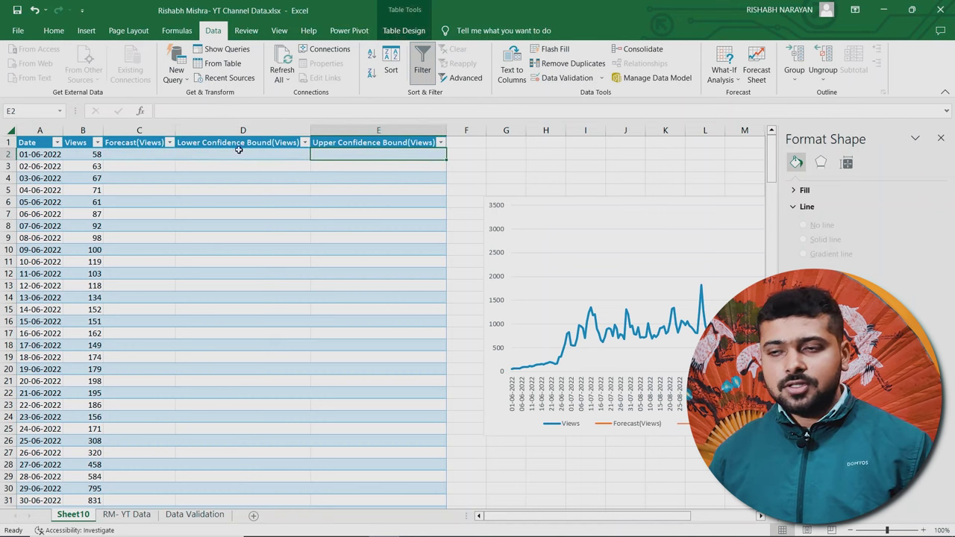
{"action": "left_click", "coordinate": [153, 143]}
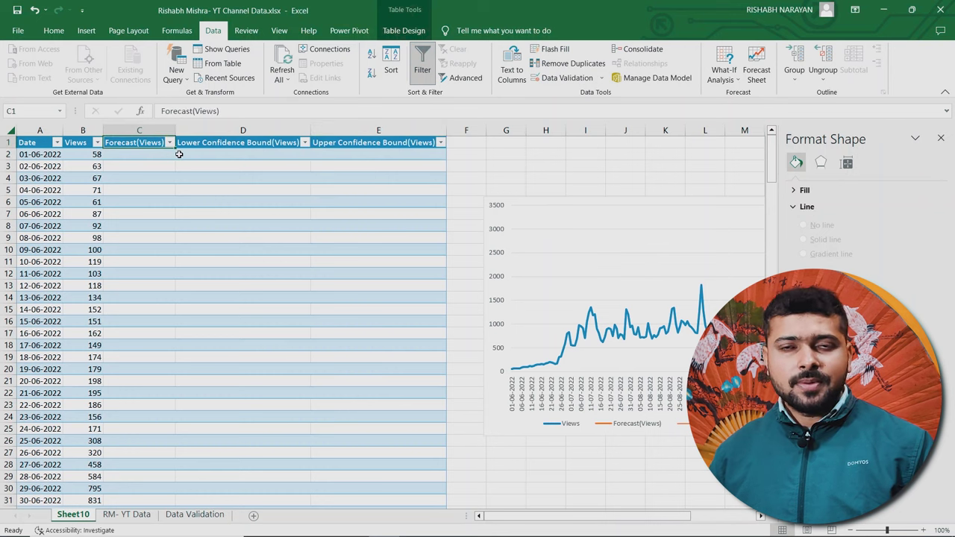
{"action": "left_click", "coordinate": [141, 130]}
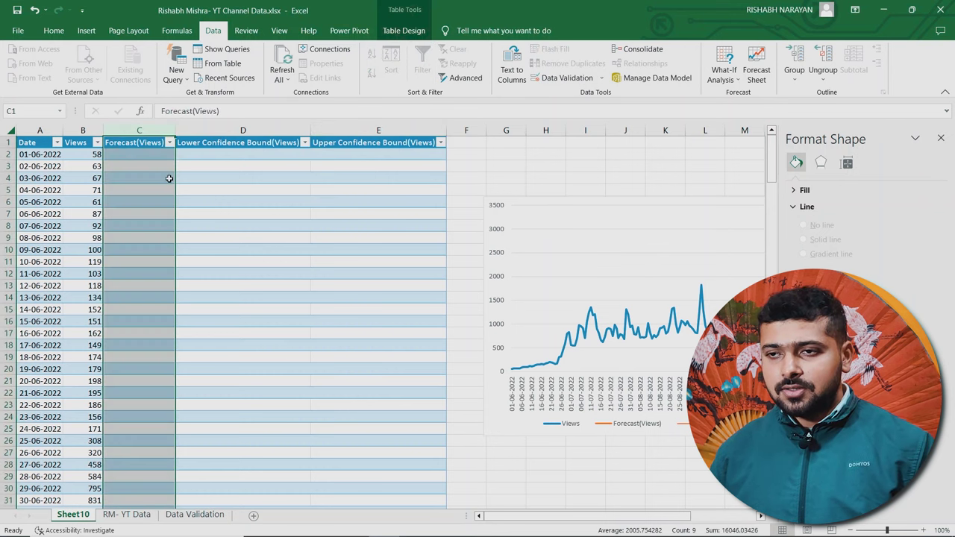
{"action": "left_click", "coordinate": [222, 132]}
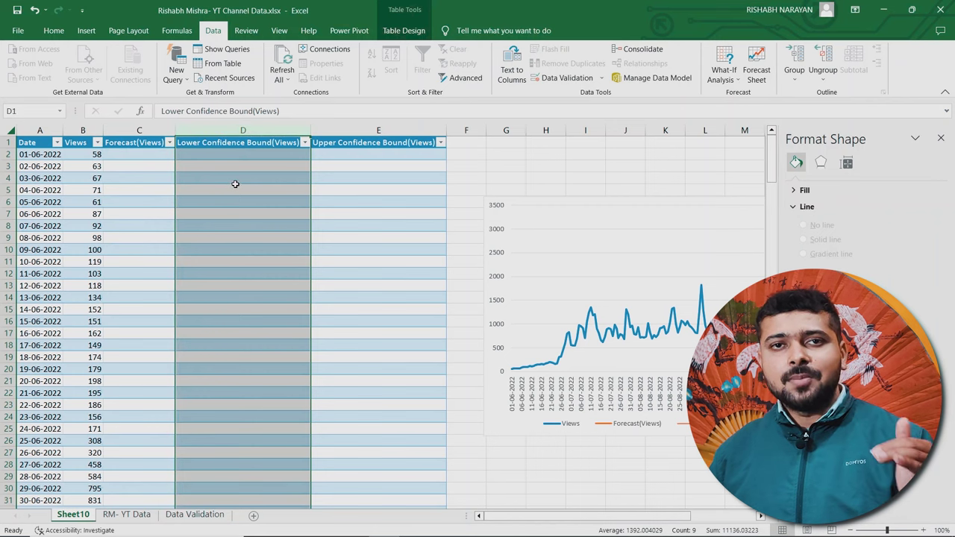
{"action": "left_click", "coordinate": [222, 145]}
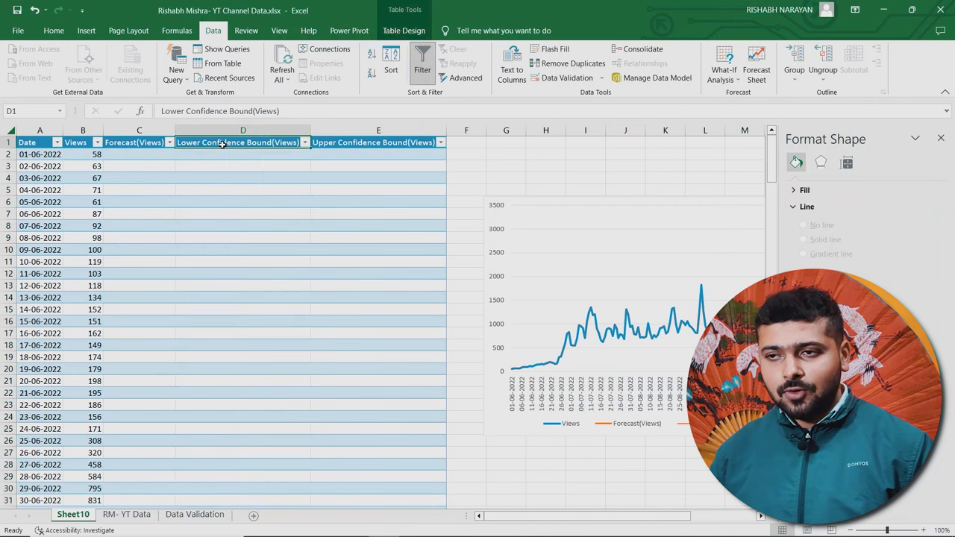
{"action": "left_click", "coordinate": [341, 129]}
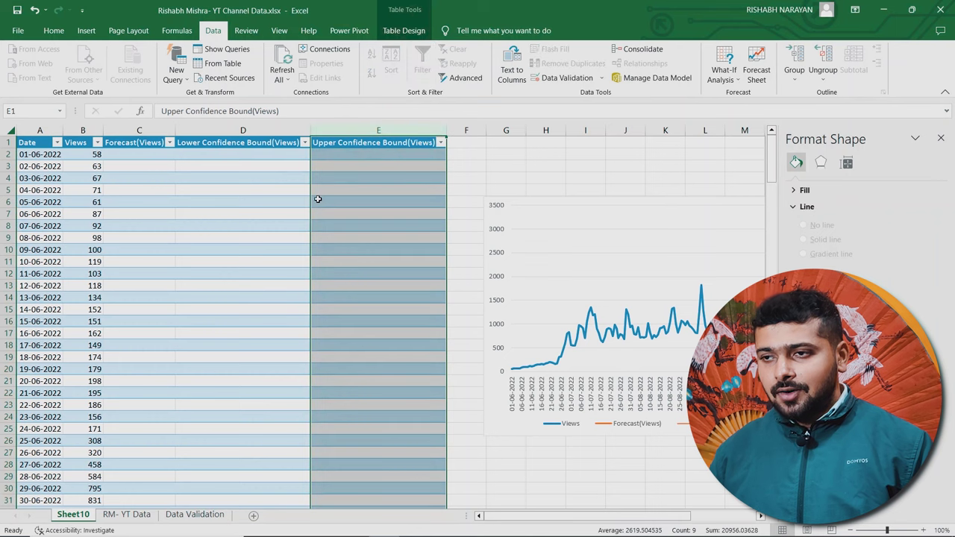
{"action": "left_click", "coordinate": [369, 142]}
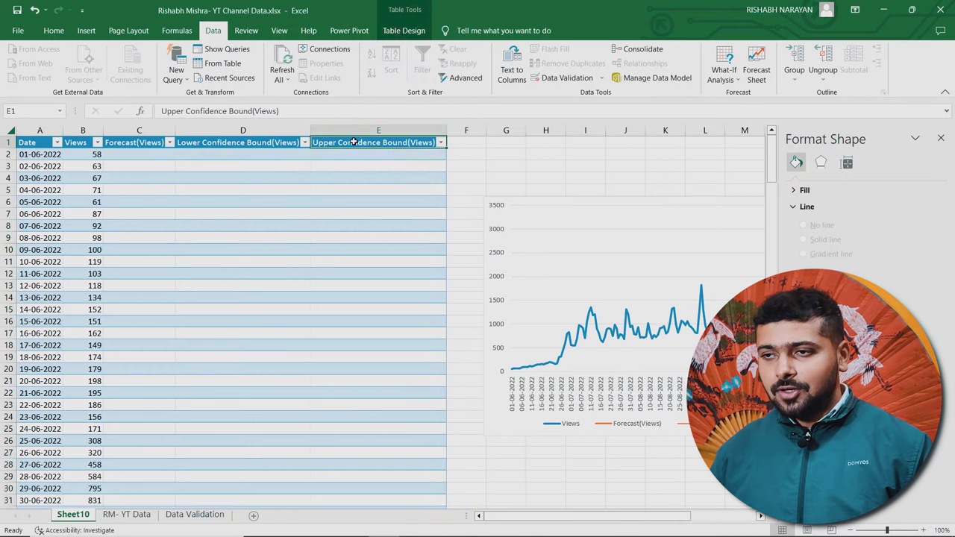
Review the forecast and confidence bound values for 15-01-2023 to 21-01-2023 at the end of the forecast table
{"action": "left_click", "coordinate": [147, 235]}
{"action": "key", "text": "Left"}
{"action": "key", "text": "Down"}
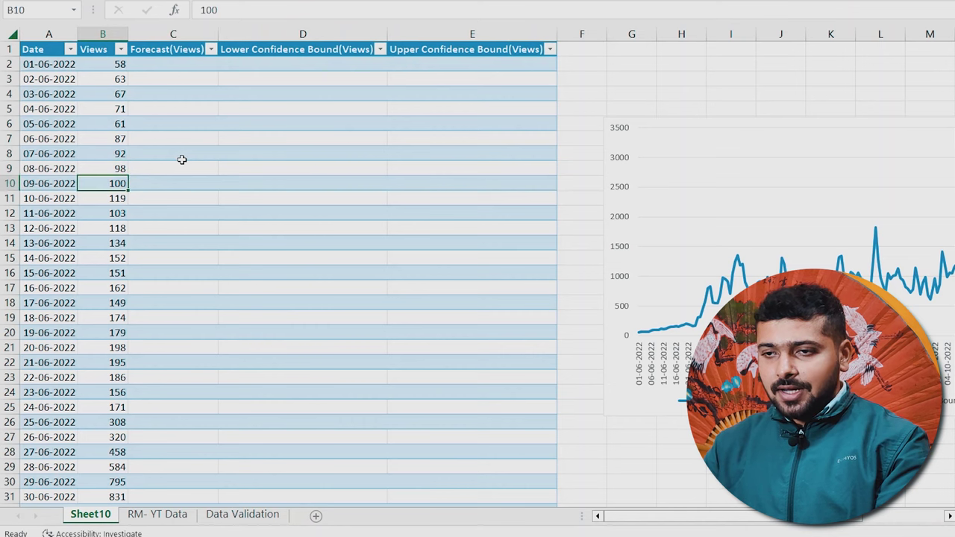
{"action": "key", "text": "ctrl+Down"}
{"action": "scroll", "coordinate": [181, 159], "scroll_direction": "down", "scroll_amount": 5}
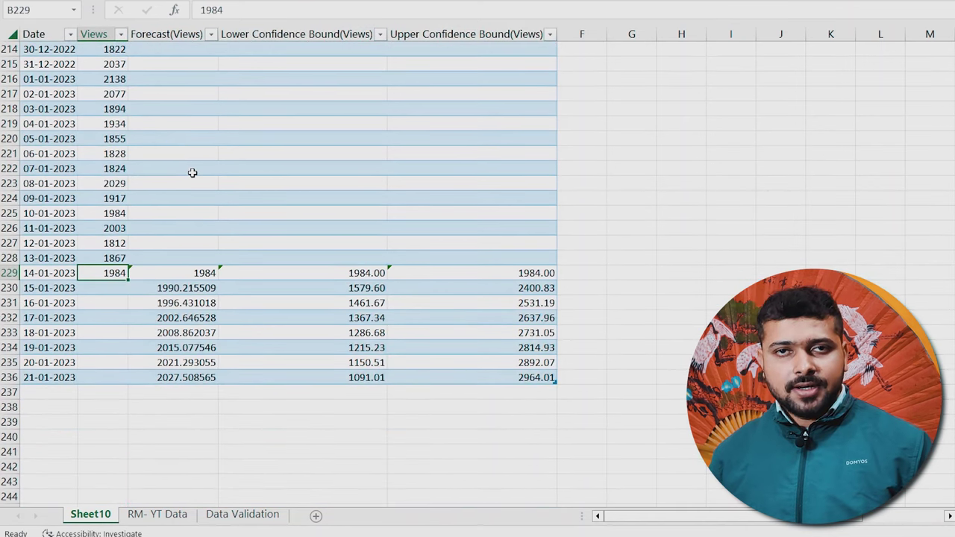
{"action": "scroll", "coordinate": [192, 172], "scroll_direction": "down", "scroll_amount": 1}
{"action": "left_click", "coordinate": [59, 257]}
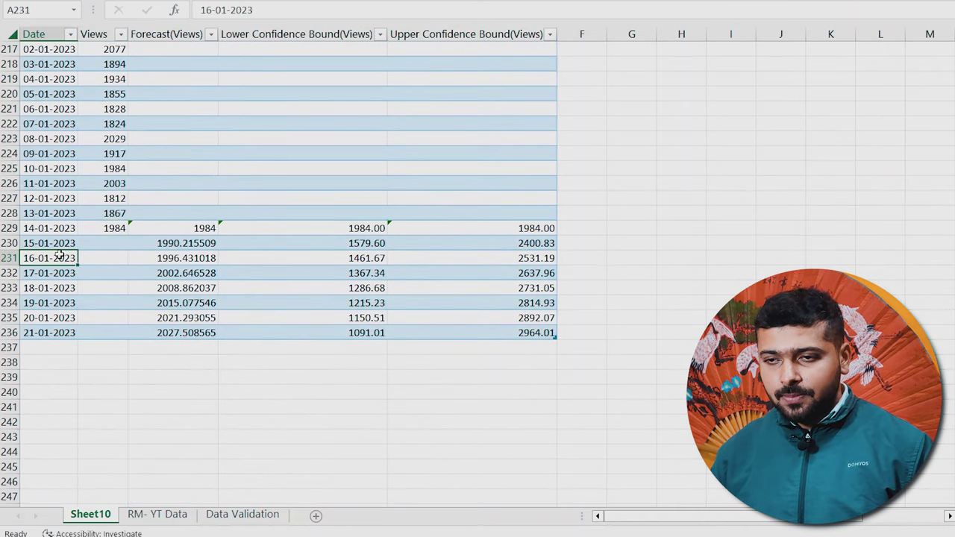
{"action": "left_click_drag", "start_coordinate": [59, 258], "coordinate": [260, 320]}
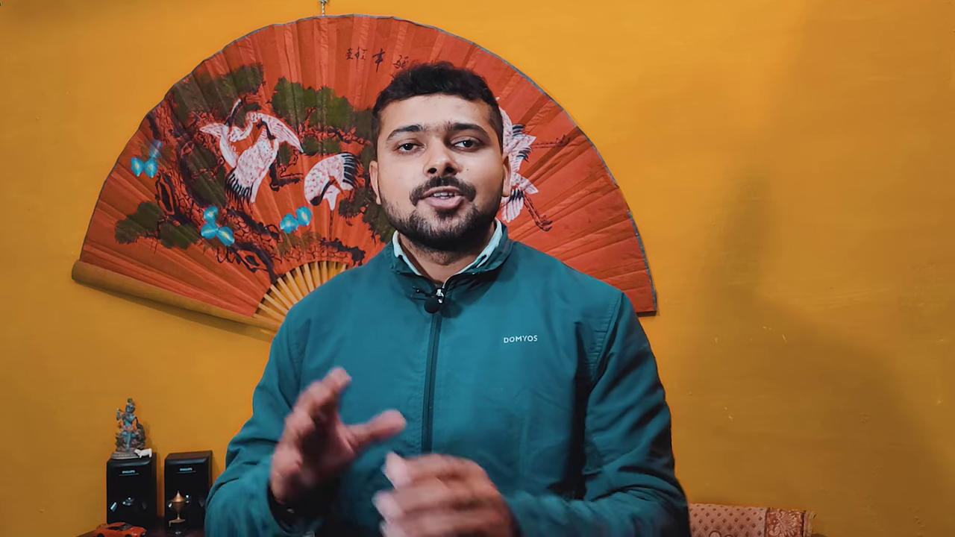